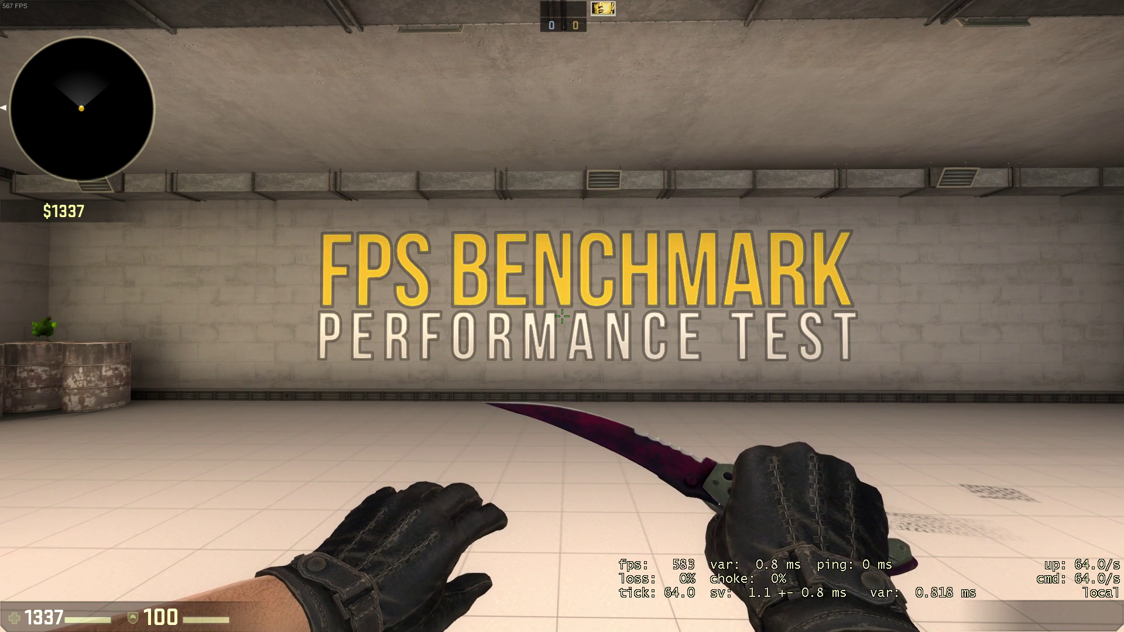
# - Go from the pause menu through Help & Options to the Video Settings page
pyautogui.press('Escape')
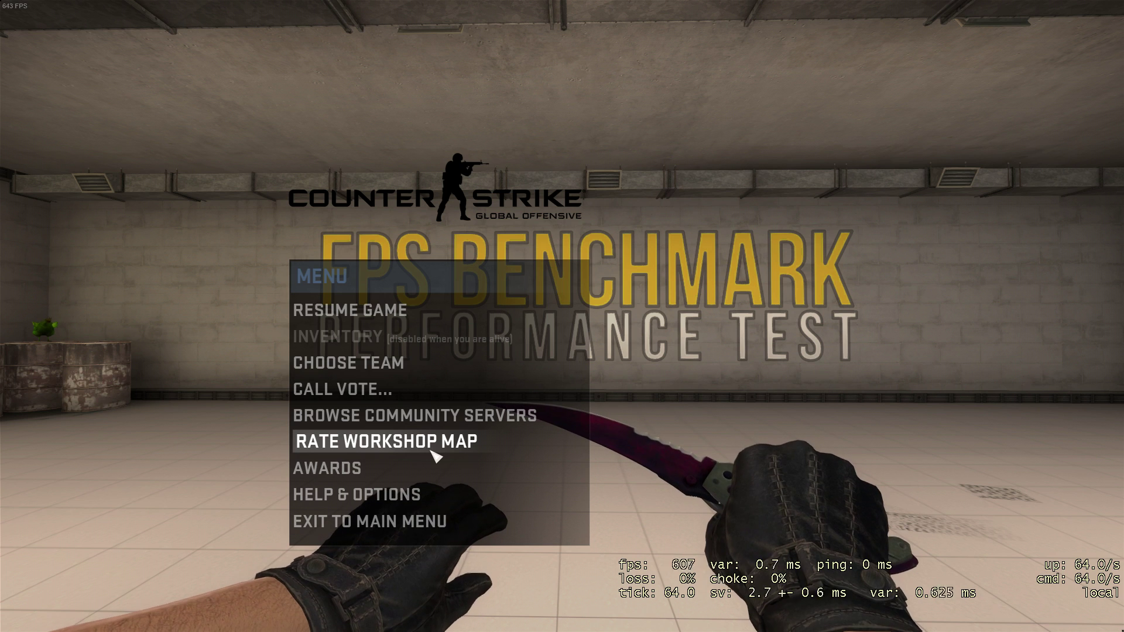
pyautogui.click(377, 502)
pyautogui.click(363, 450)
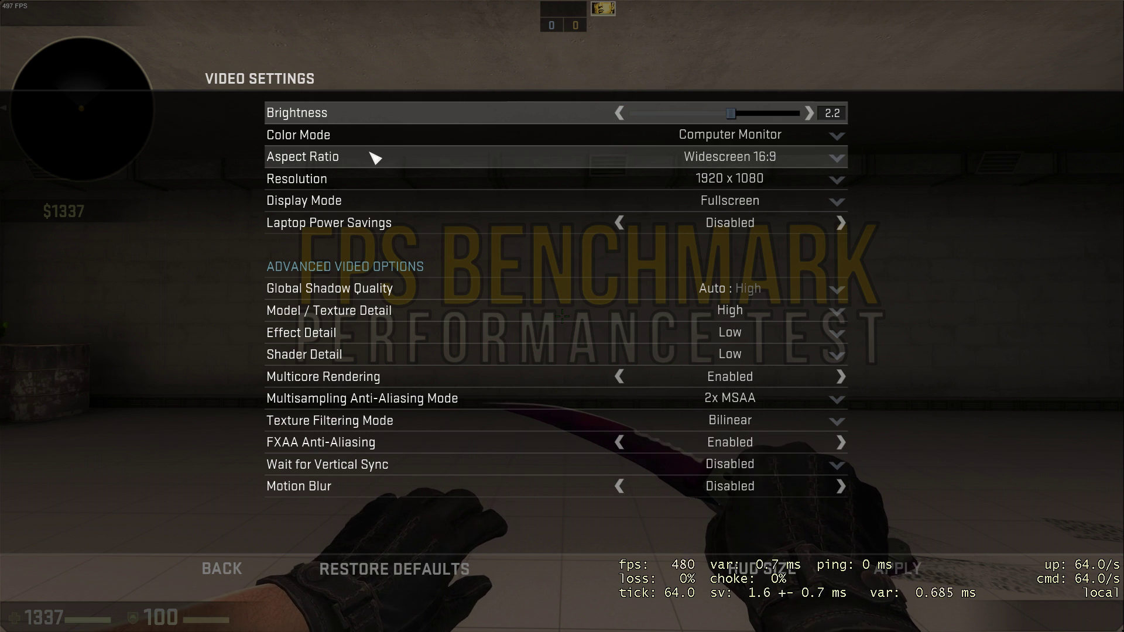
# - Look through the aspect ratio choices, leaving them unchanged
pyautogui.click(644, 157)
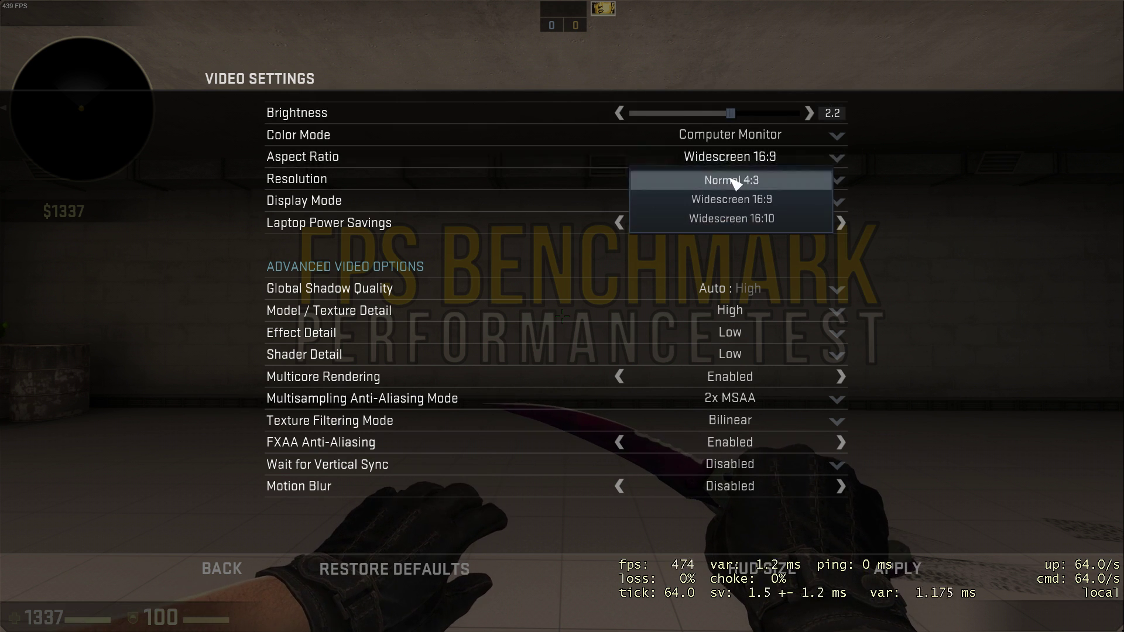
pyautogui.click(738, 199)
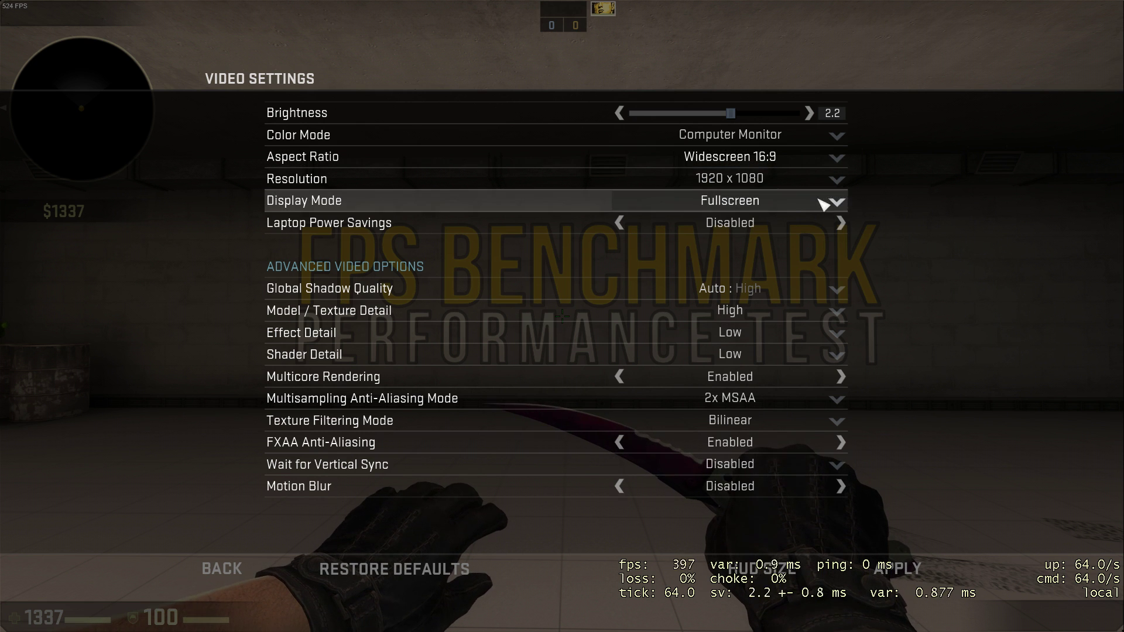
pyautogui.click(753, 163)
pyautogui.click(753, 163)
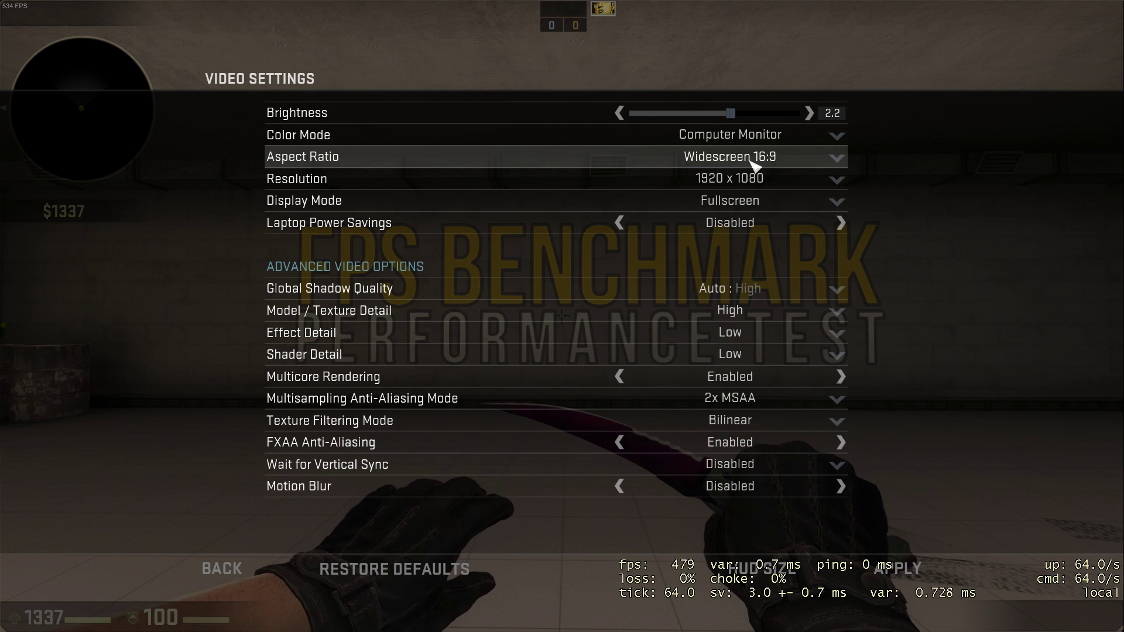
pyautogui.click(751, 163)
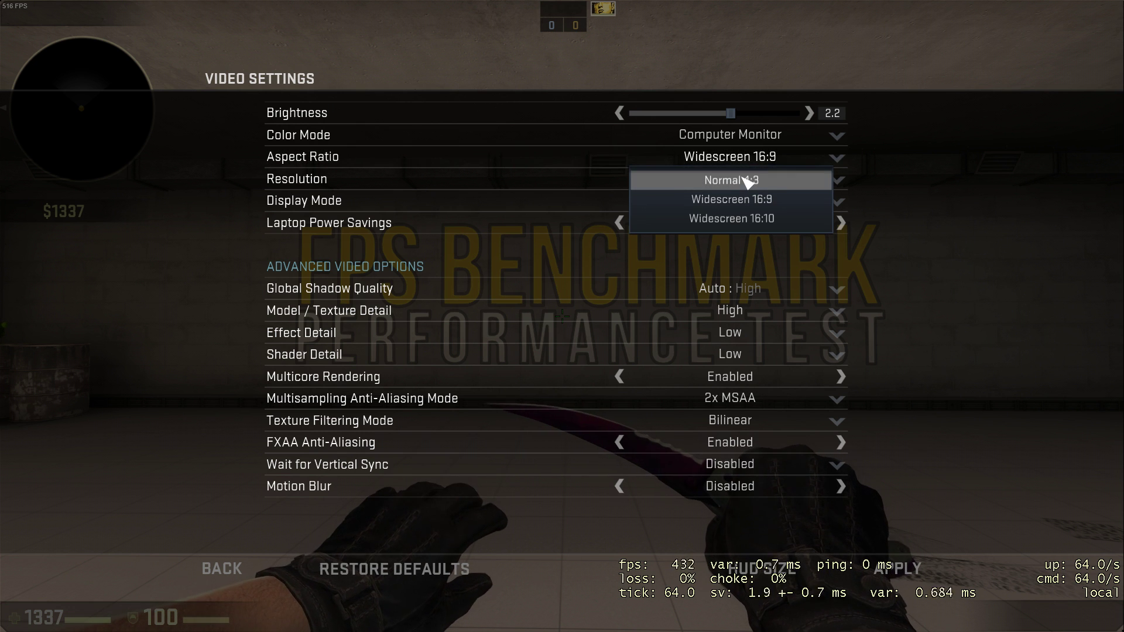
pyautogui.click(738, 170)
# - Switch the aspect ratio to Normal 4:3 and the resolution to 1024 x 768
pyautogui.click(694, 179)
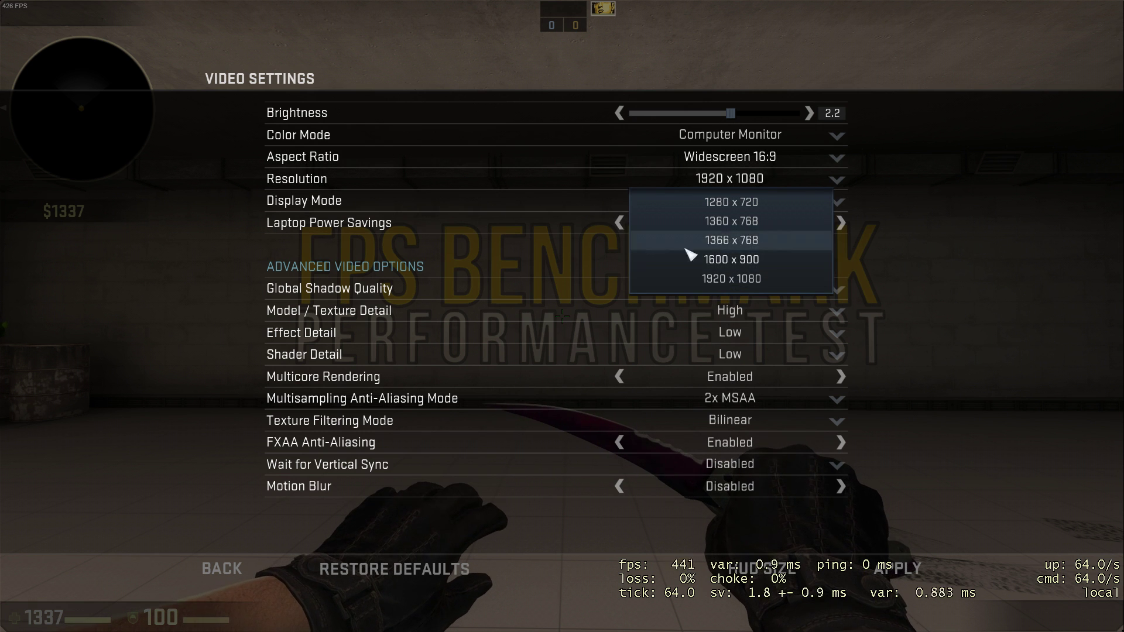
pyautogui.click(780, 161)
pyautogui.click(732, 178)
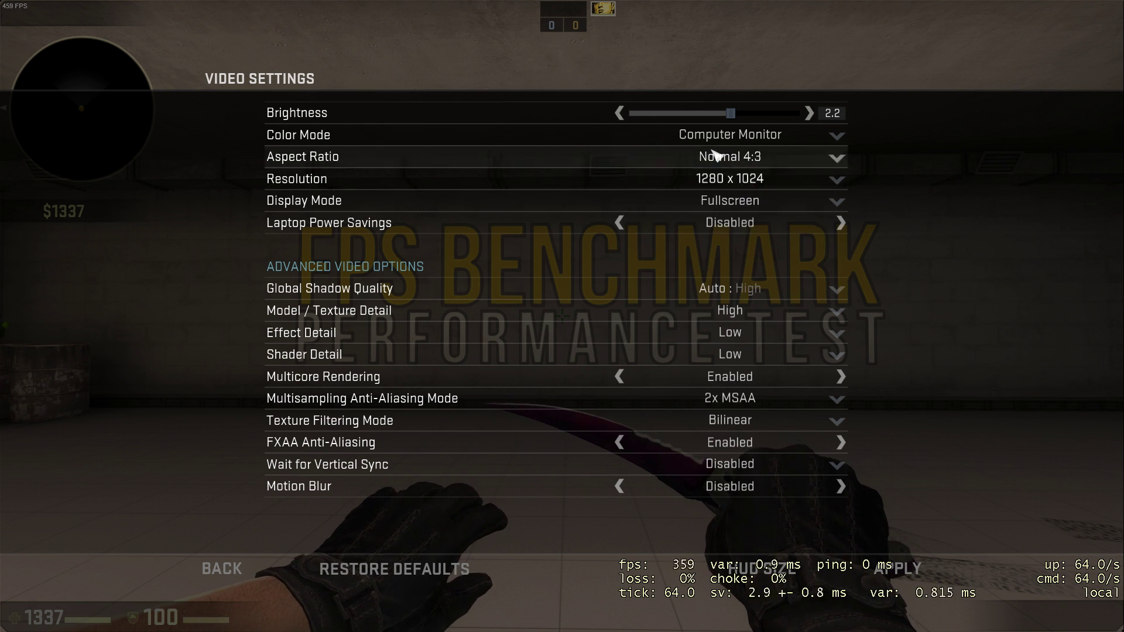
pyautogui.click(746, 183)
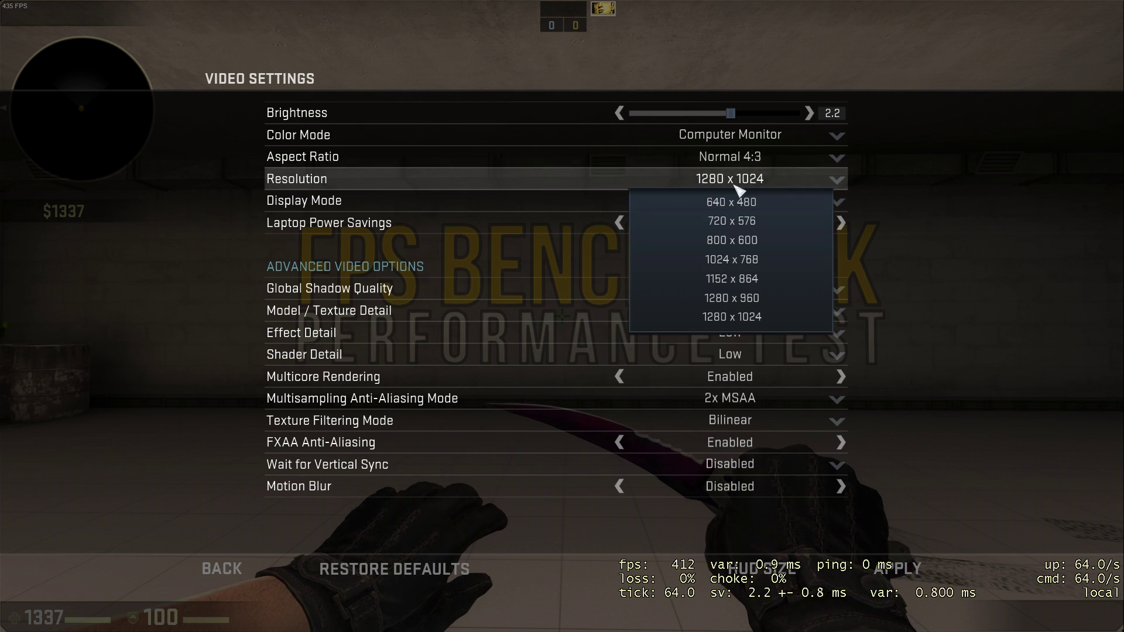
pyautogui.click(778, 263)
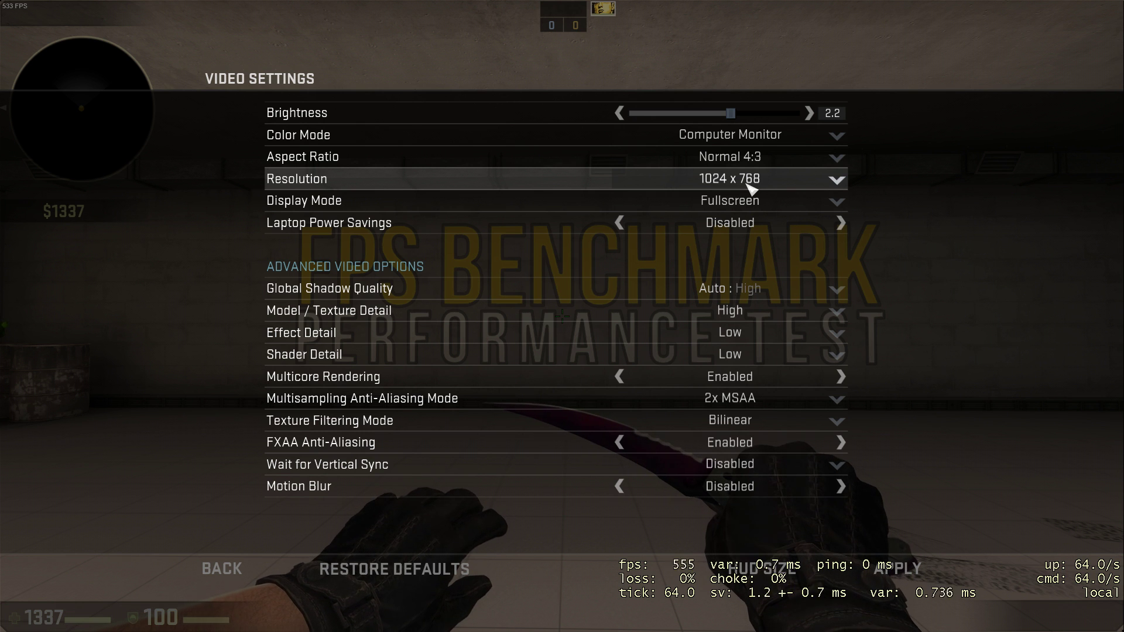
pyautogui.click(747, 185)
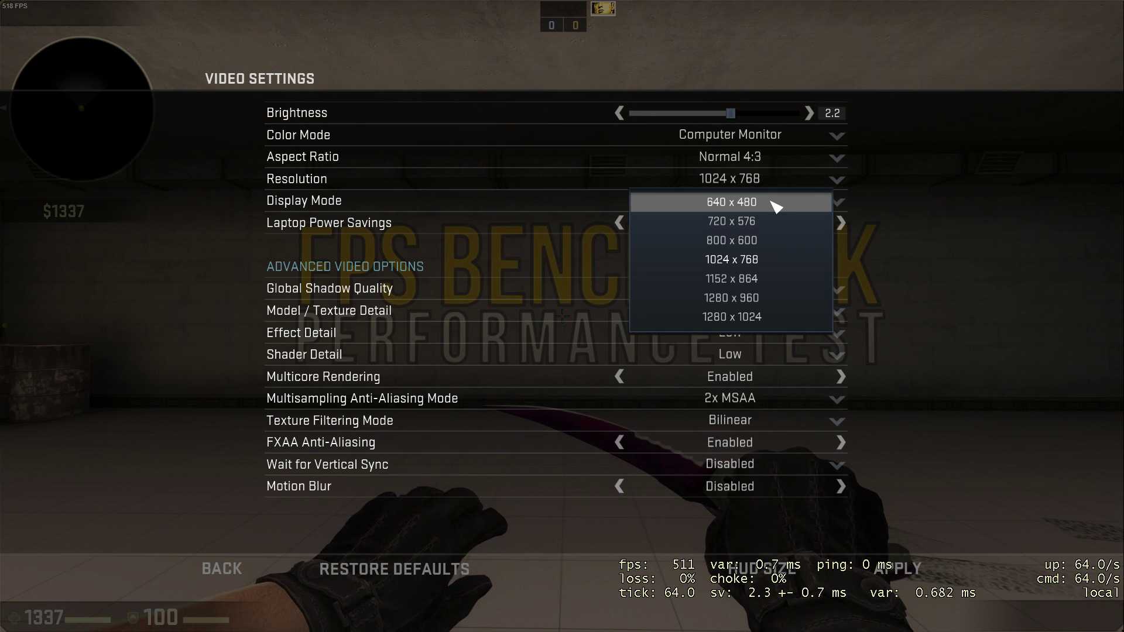
pyautogui.click(898, 199)
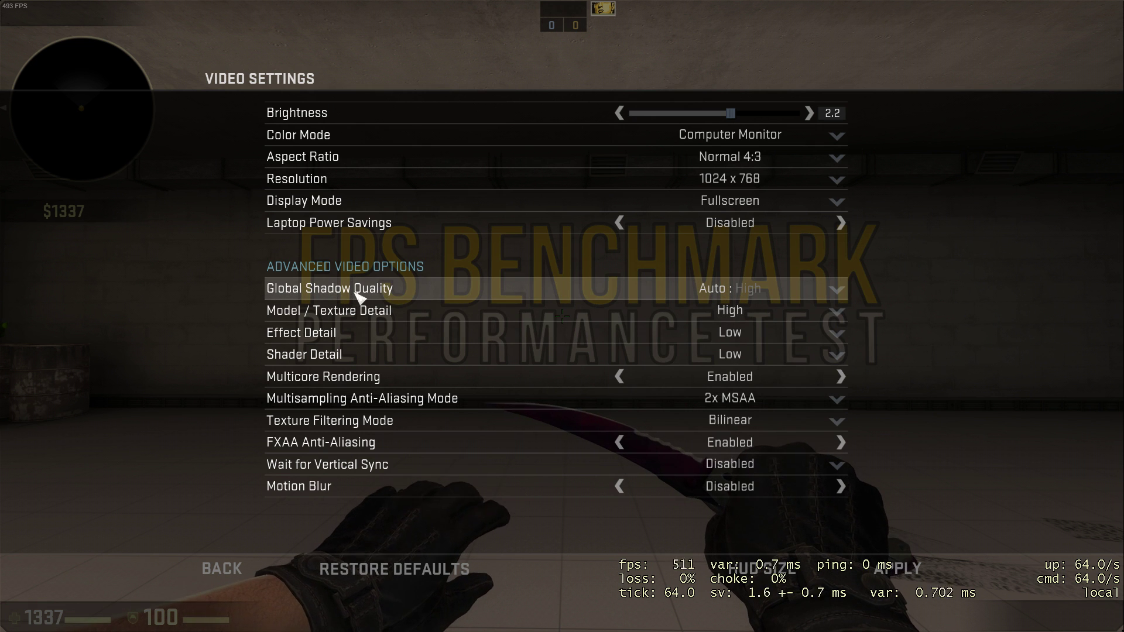
# - Check Global Shadow Quality, then leave Video Settings and discard the unsaved changes
pyautogui.click(752, 290)
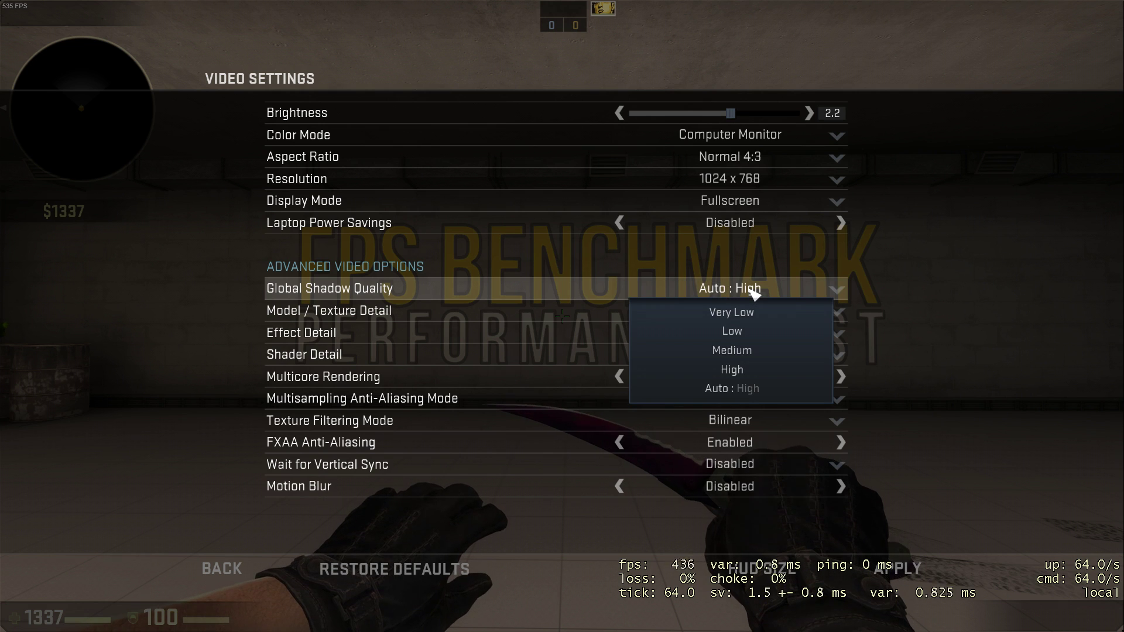
pyautogui.click(754, 290)
pyautogui.click(221, 567)
pyautogui.click(625, 391)
# - Resume play, walk to the barrels, swing the knife and cycle through the weapons
pyautogui.press('Escape')
pyautogui.press('w')
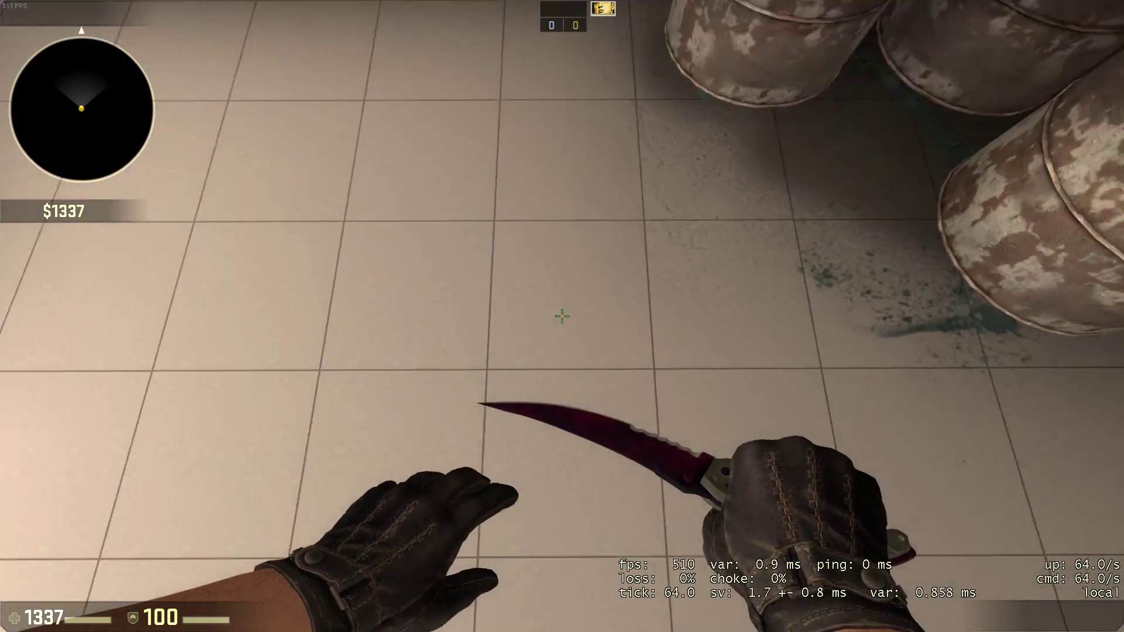
pyautogui.click(562, 316)
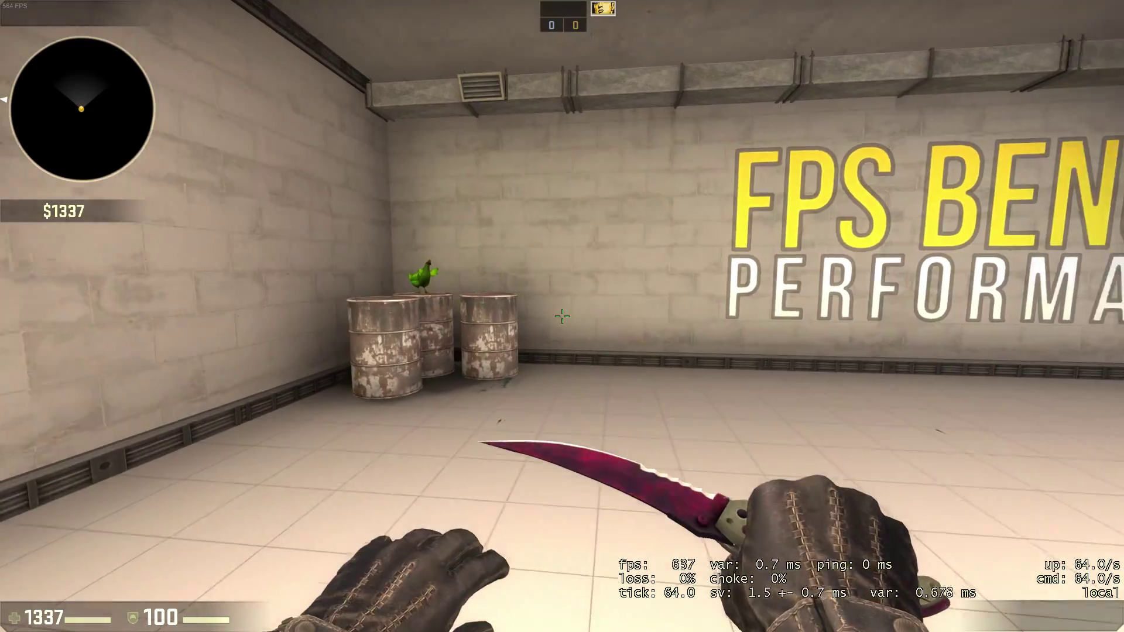
pyautogui.press('w')
pyautogui.press('1')
pyautogui.press('2')
pyautogui.press('3')
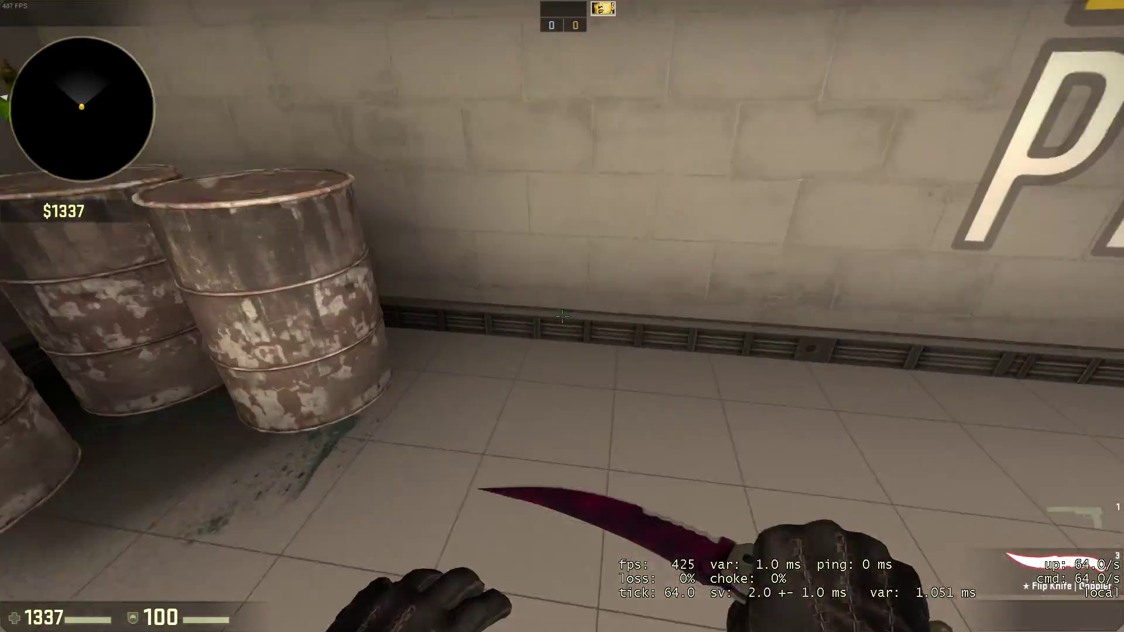
pyautogui.press('3')
pyautogui.press('s')
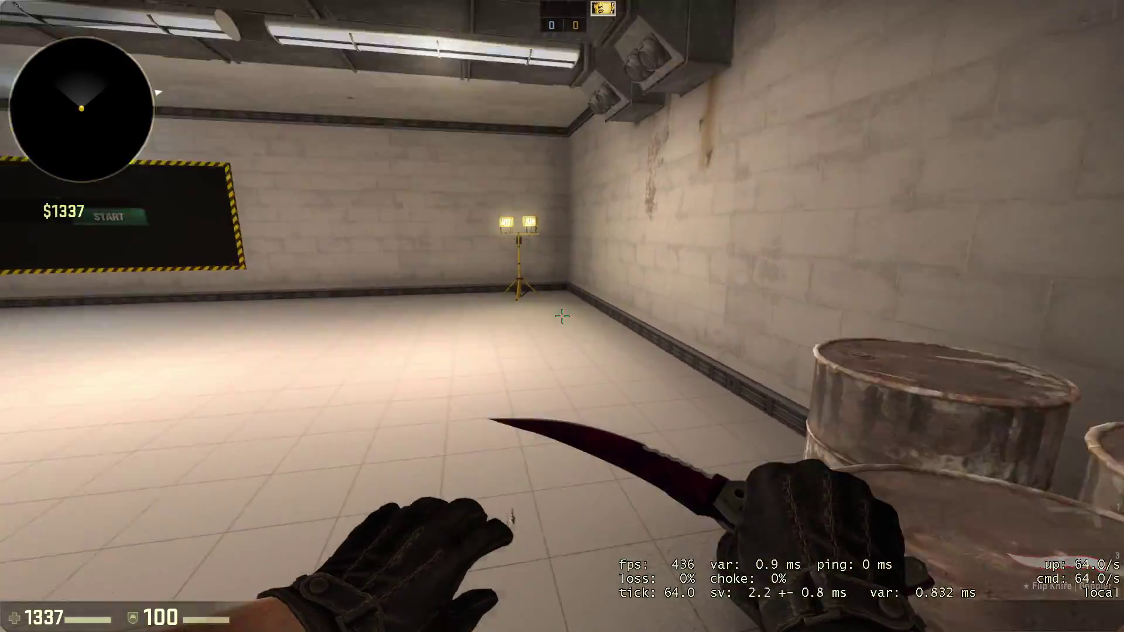
pyautogui.press('3')
pyautogui.press('w')
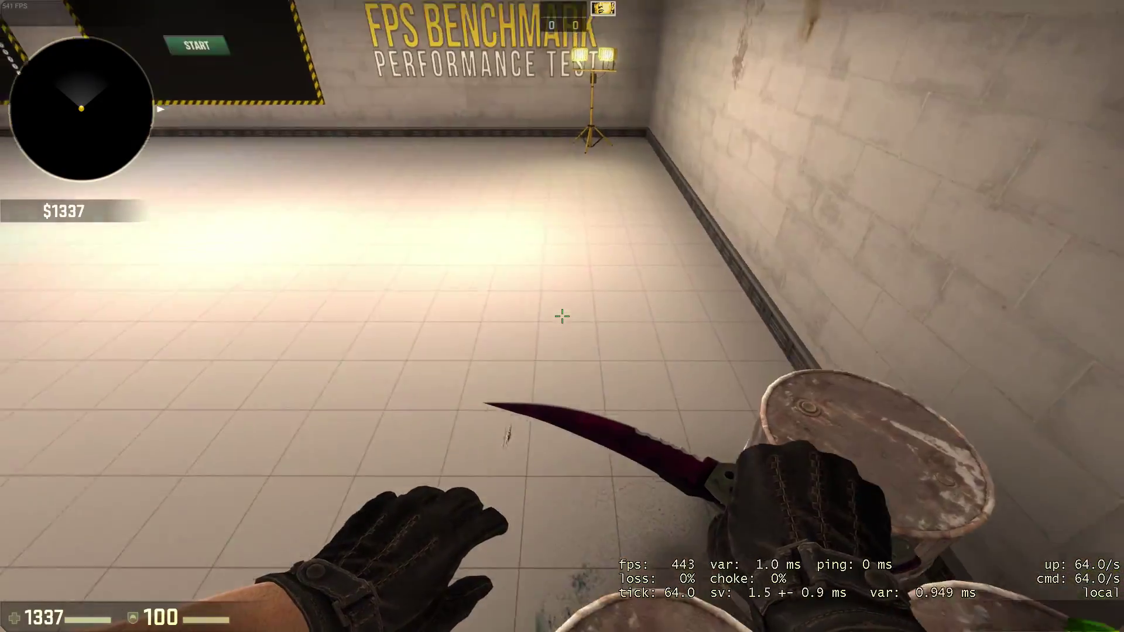
# - Move around the barrels while inspecting and redrawing the Doppler flip knife
pyautogui.moveTo(562, 316)
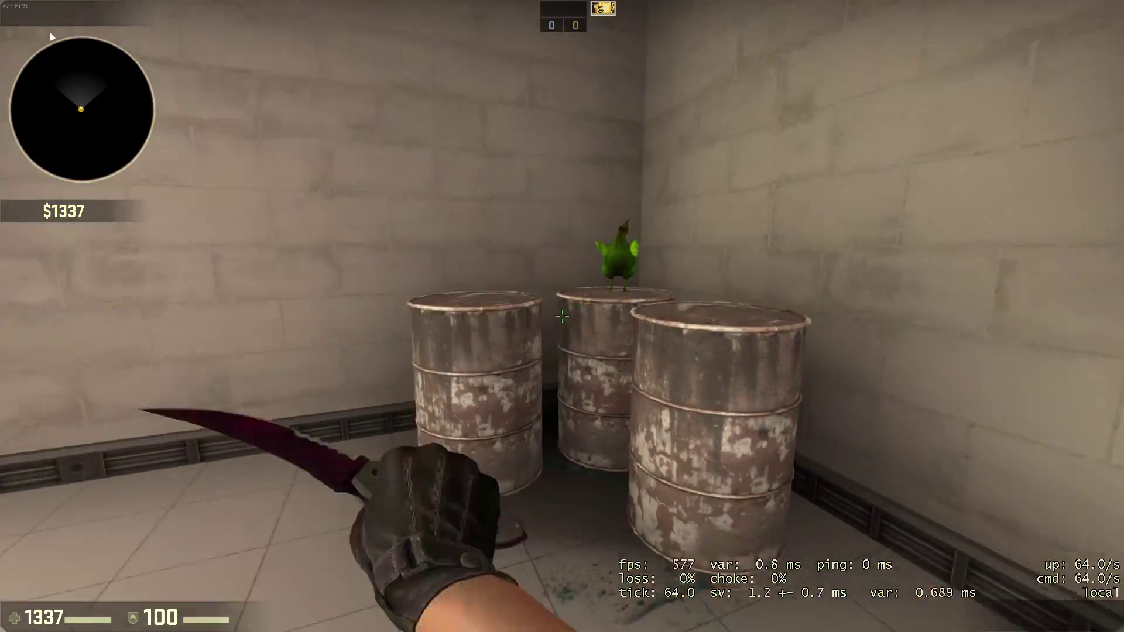
pyautogui.press('s')
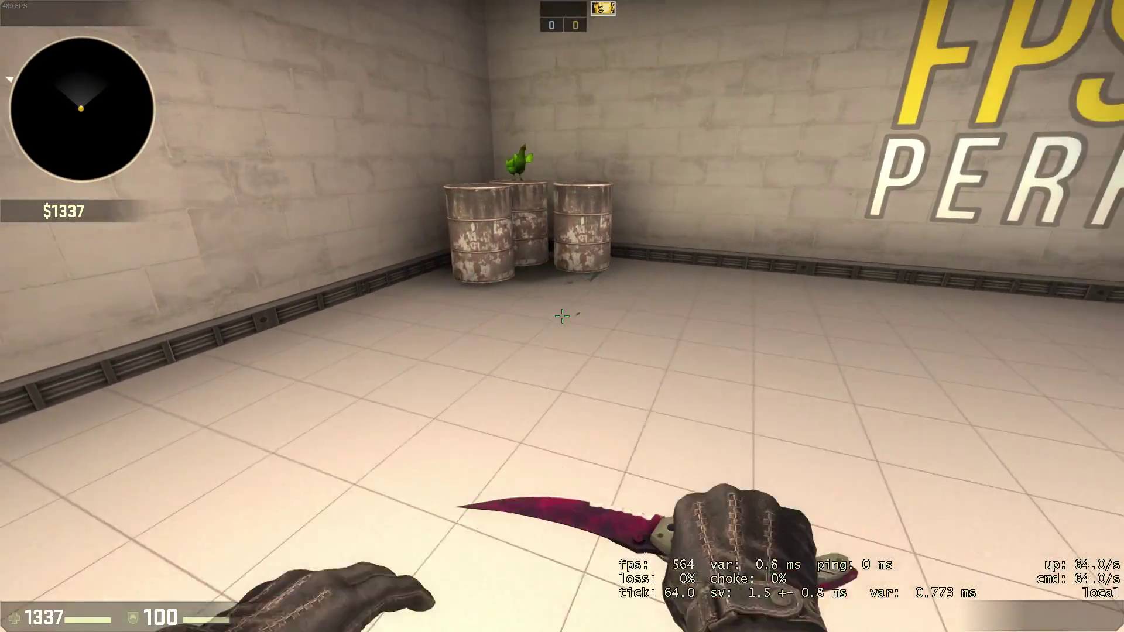
pyautogui.press('w')
pyautogui.press('f')
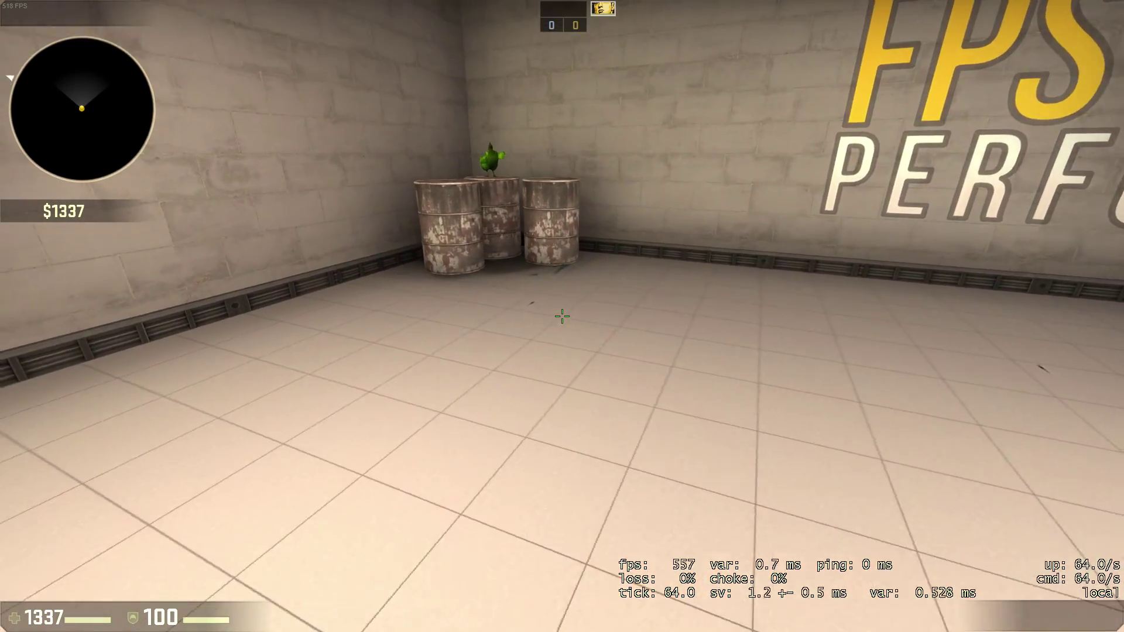
pyautogui.press('s')
pyautogui.press('3')
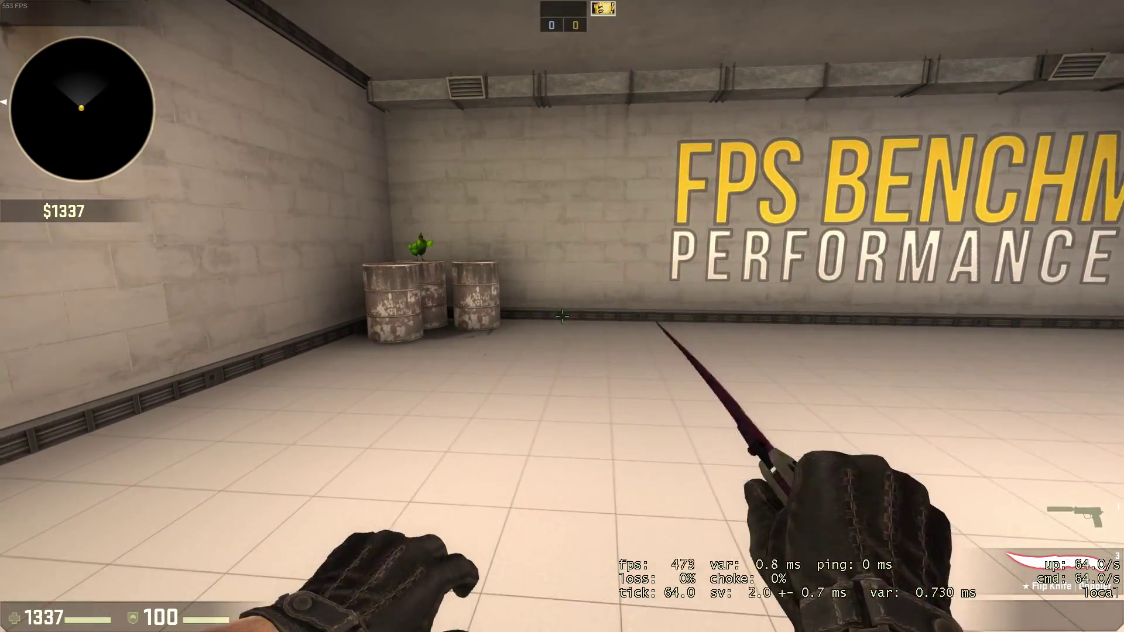
pyautogui.press('s')
pyautogui.press('s')
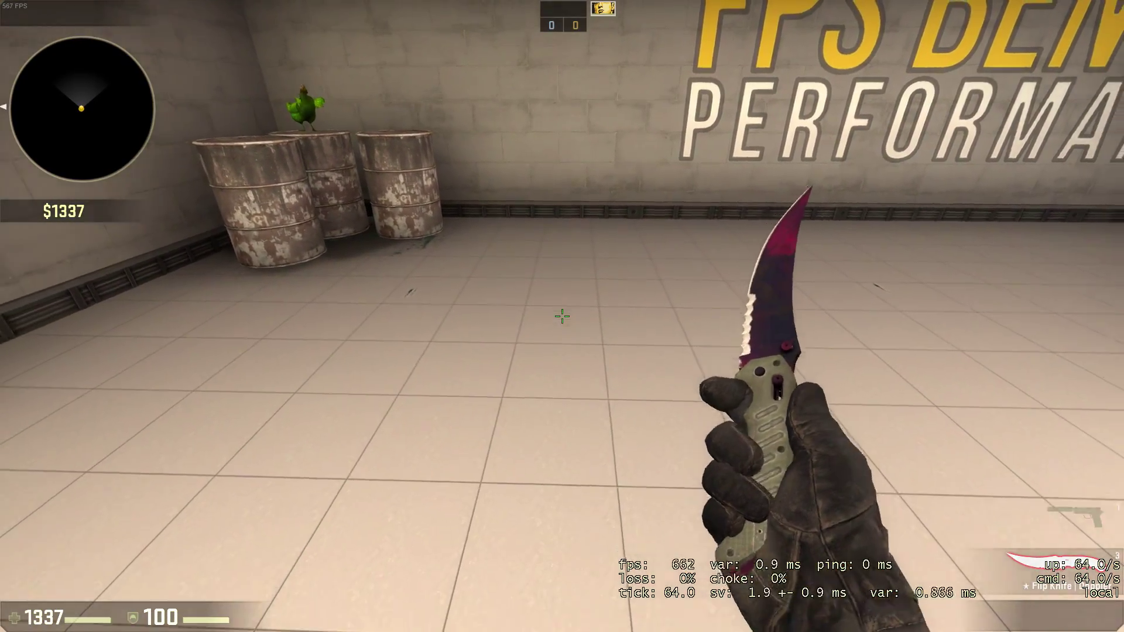
pyautogui.press('s')
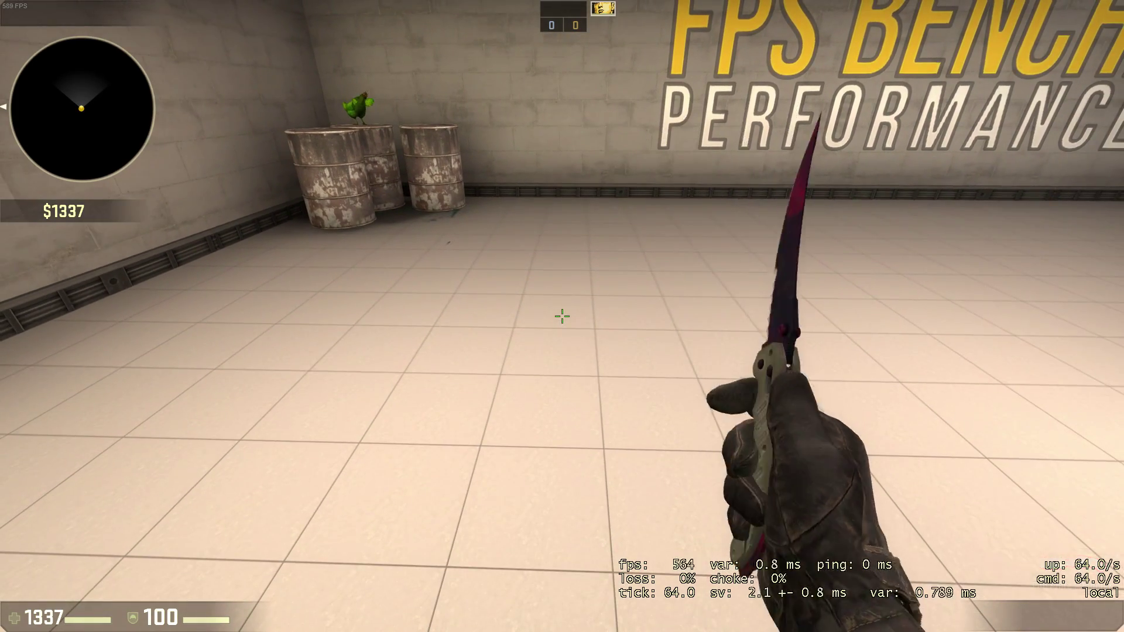
pyautogui.press('w')
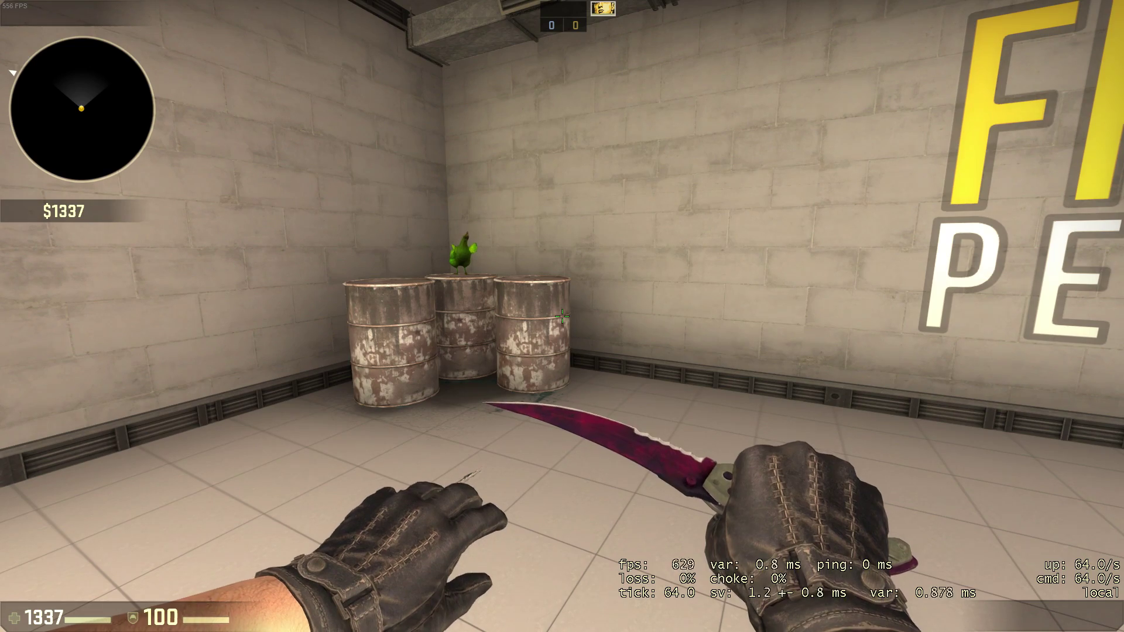
pyautogui.press('q')
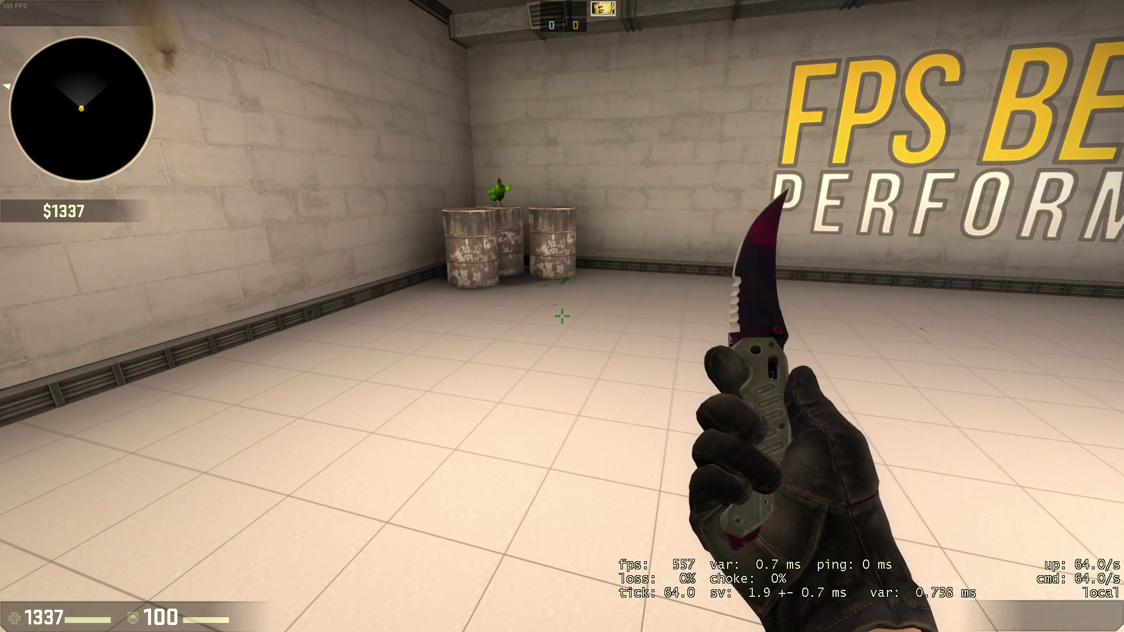
pyautogui.press('f')
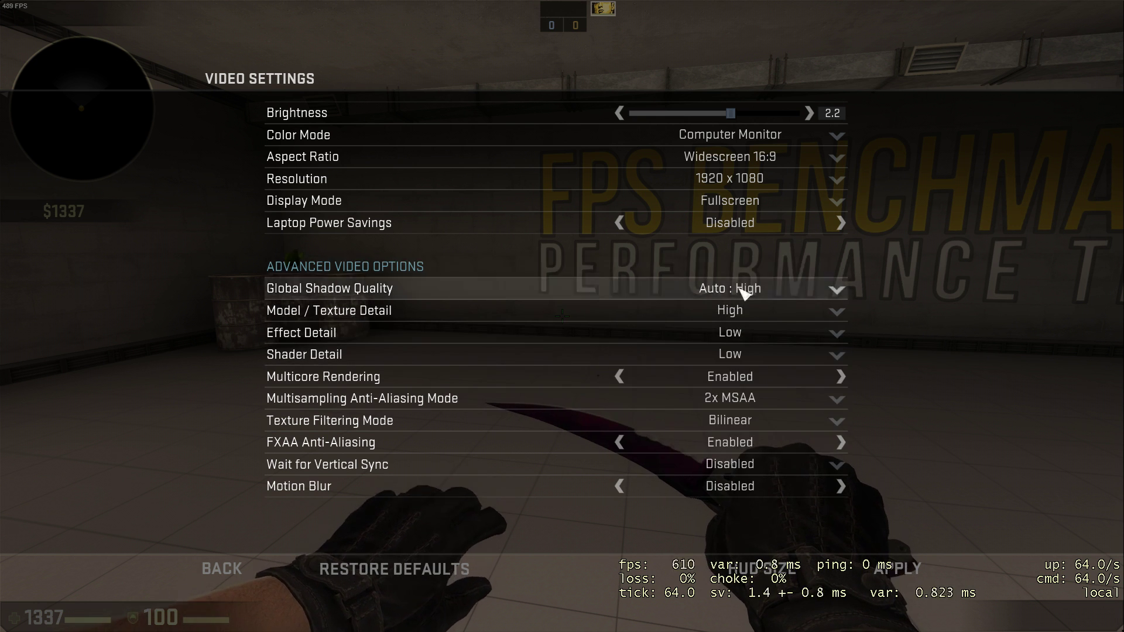
pyautogui.click(744, 292)
pyautogui.press('Escape')
pyautogui.press('Escape')
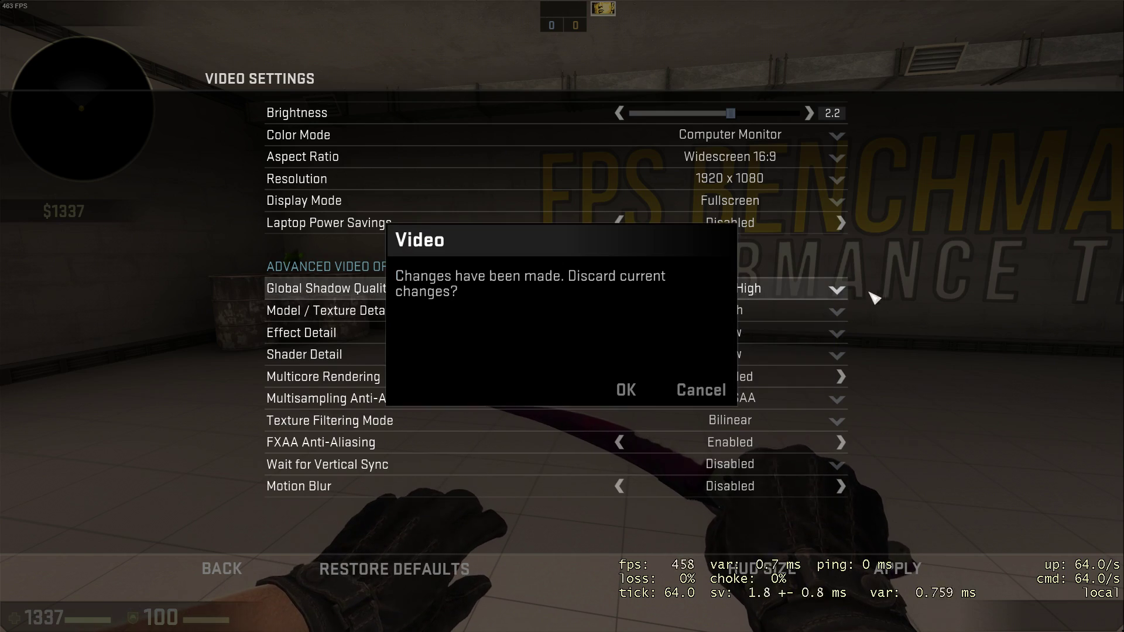
pyautogui.click(636, 391)
pyautogui.press('Escape')
pyautogui.press('Escape')
pyautogui.press('f')
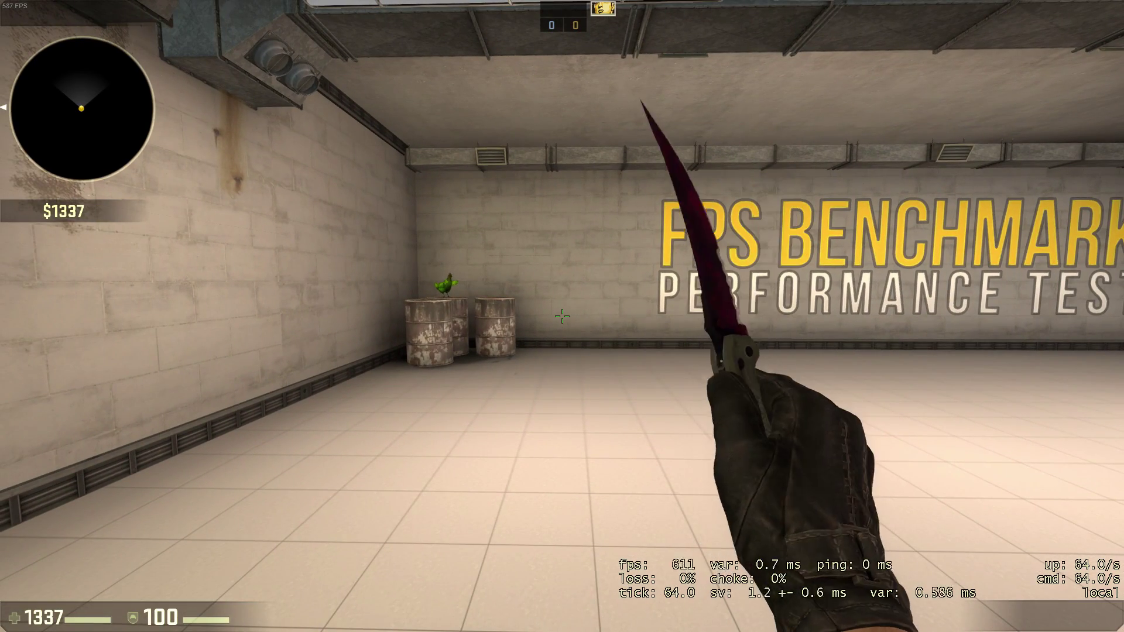
pyautogui.press('w')
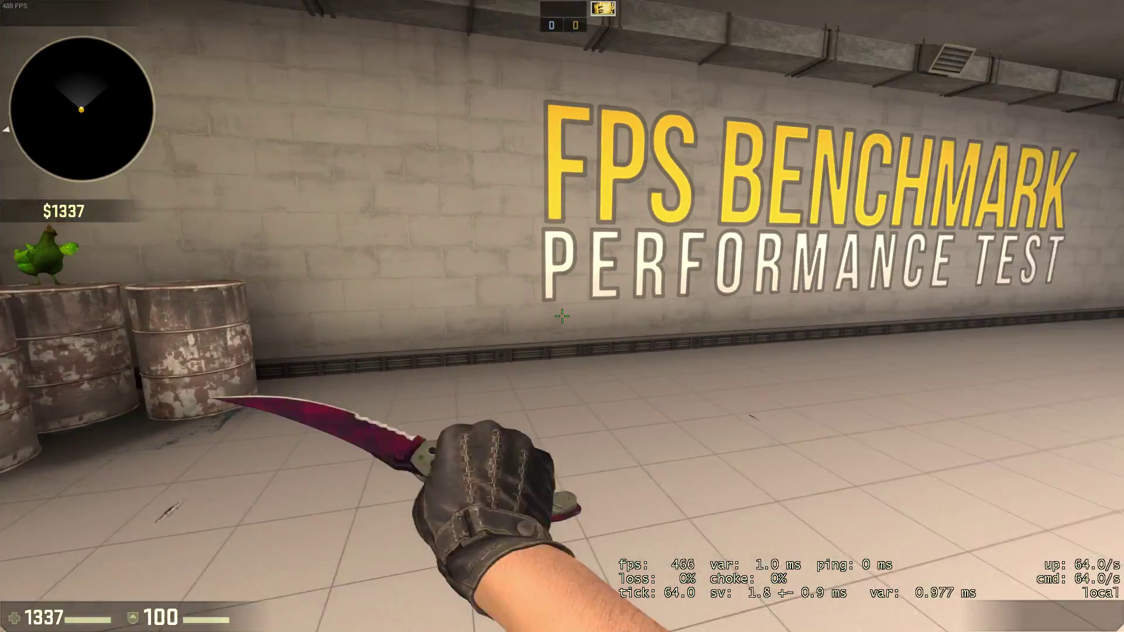
pyautogui.press('f')
pyautogui.press('s')
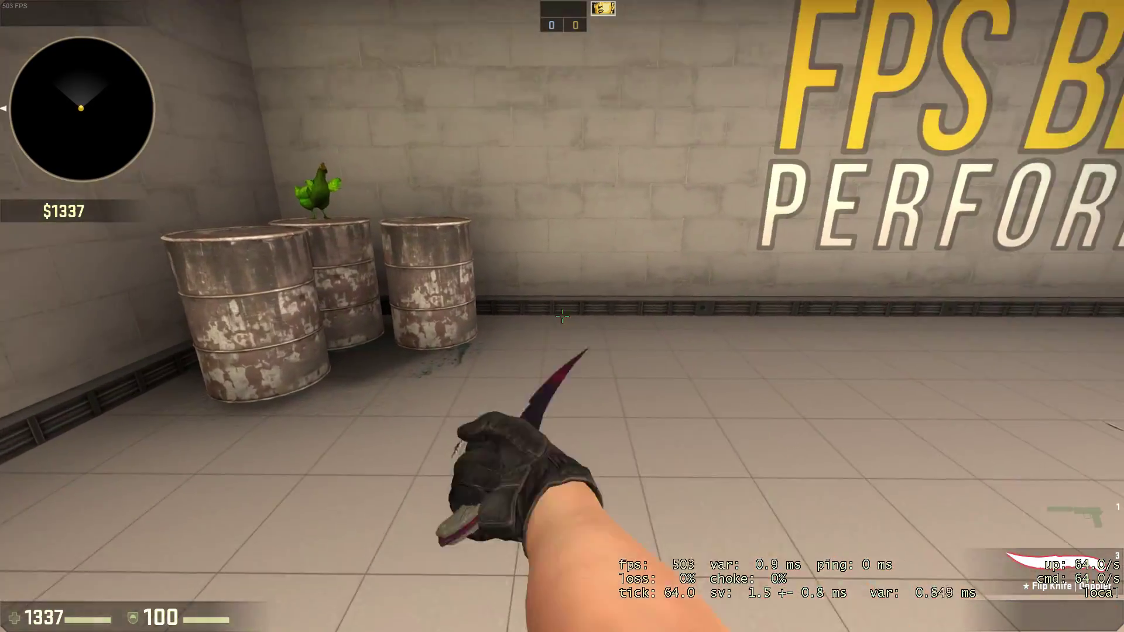
pyautogui.press('2')
pyautogui.press('3')
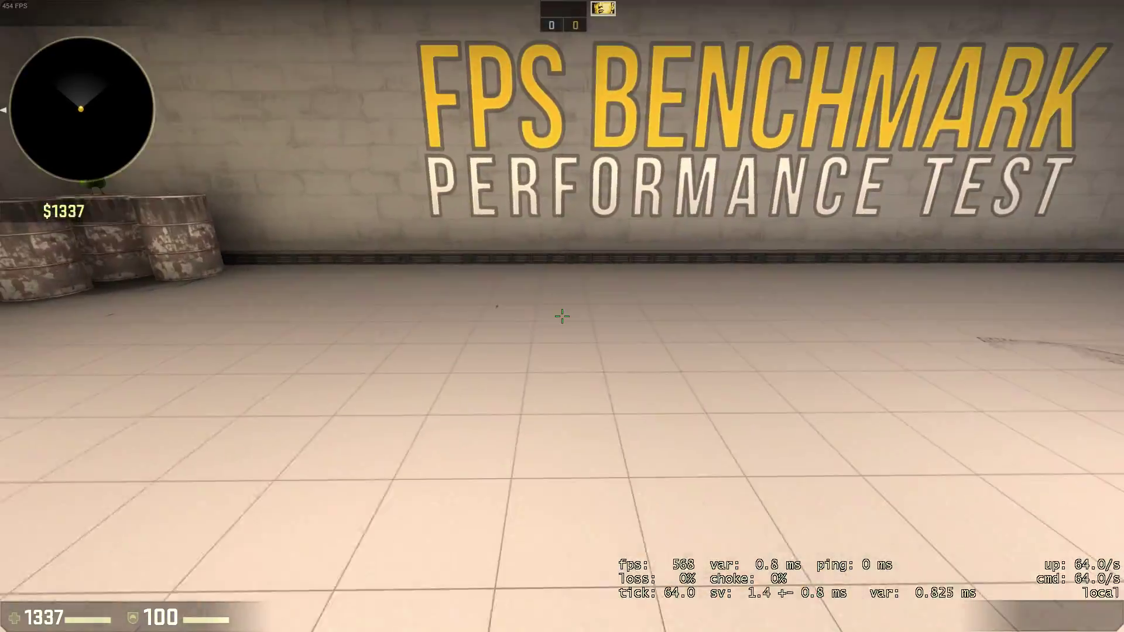
# - Reopen Video Settings from Help & Options in the pause menu
pyautogui.press('Escape')
pyautogui.click(404, 495)
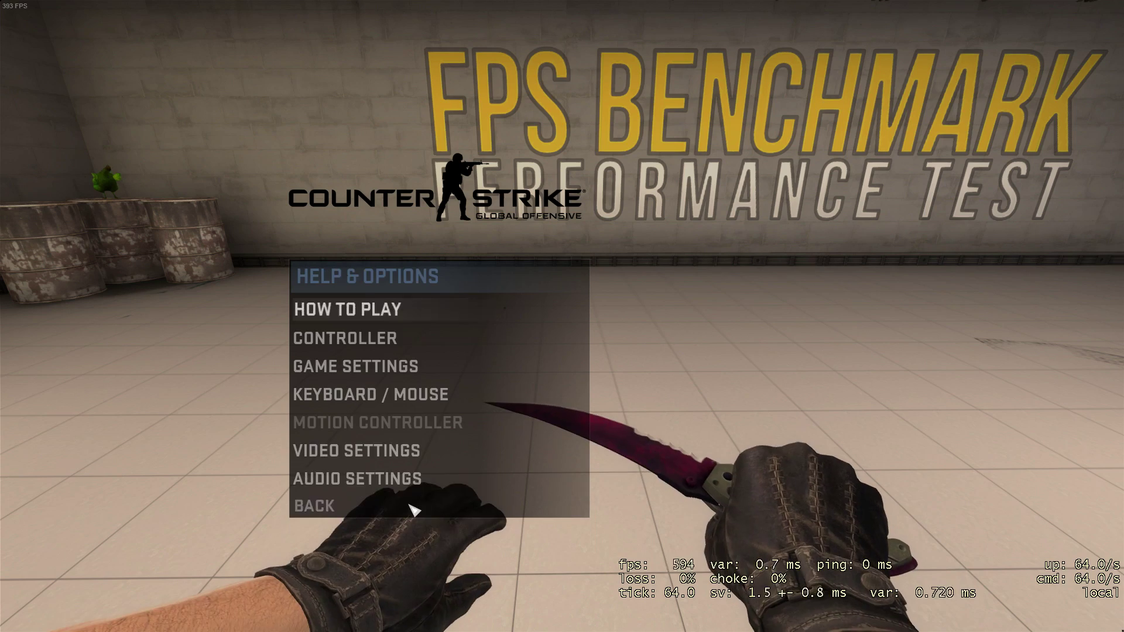
pyautogui.click(388, 461)
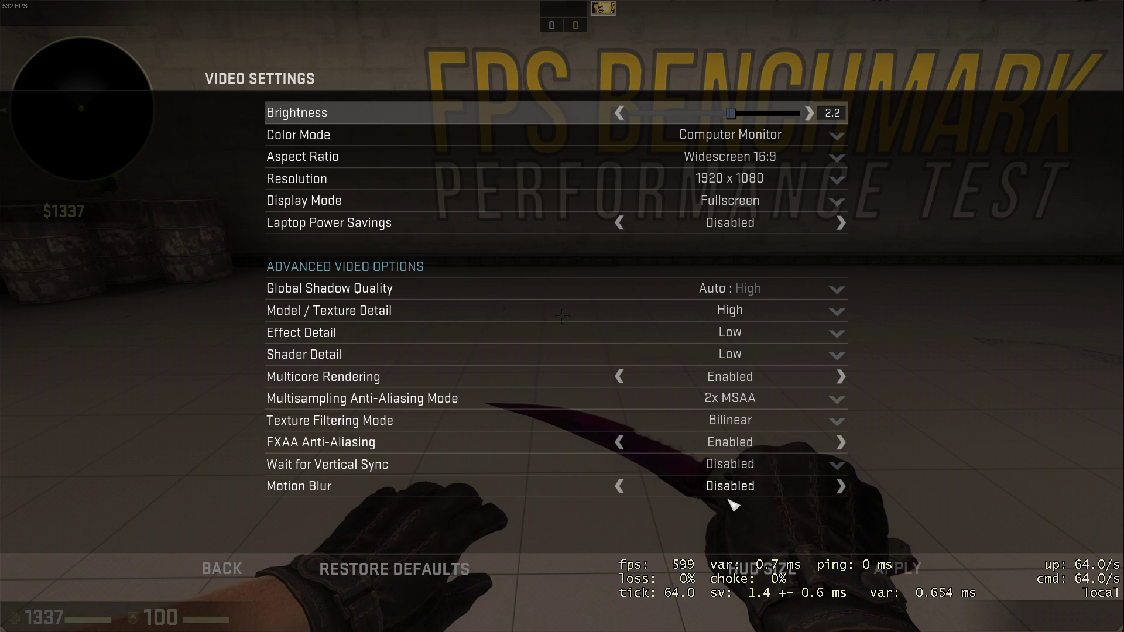
# - Set Model/Texture Detail to Low and MSAA to None, and toggle Multicore Rendering back to Enabled
pyautogui.click(739, 316)
pyautogui.click(731, 334)
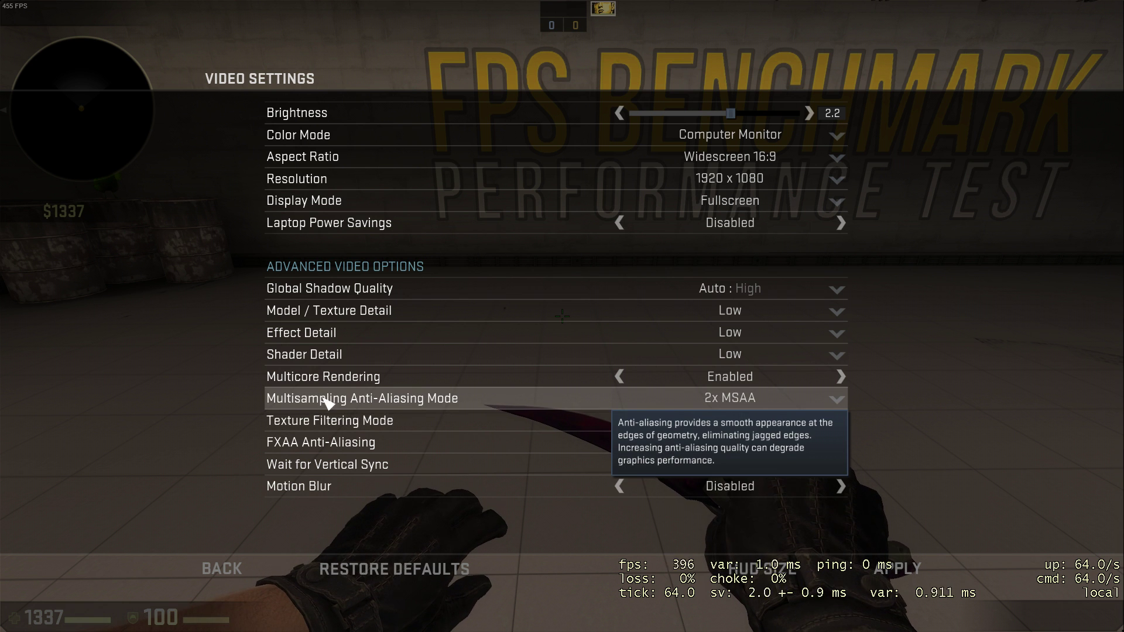
pyautogui.click(794, 402)
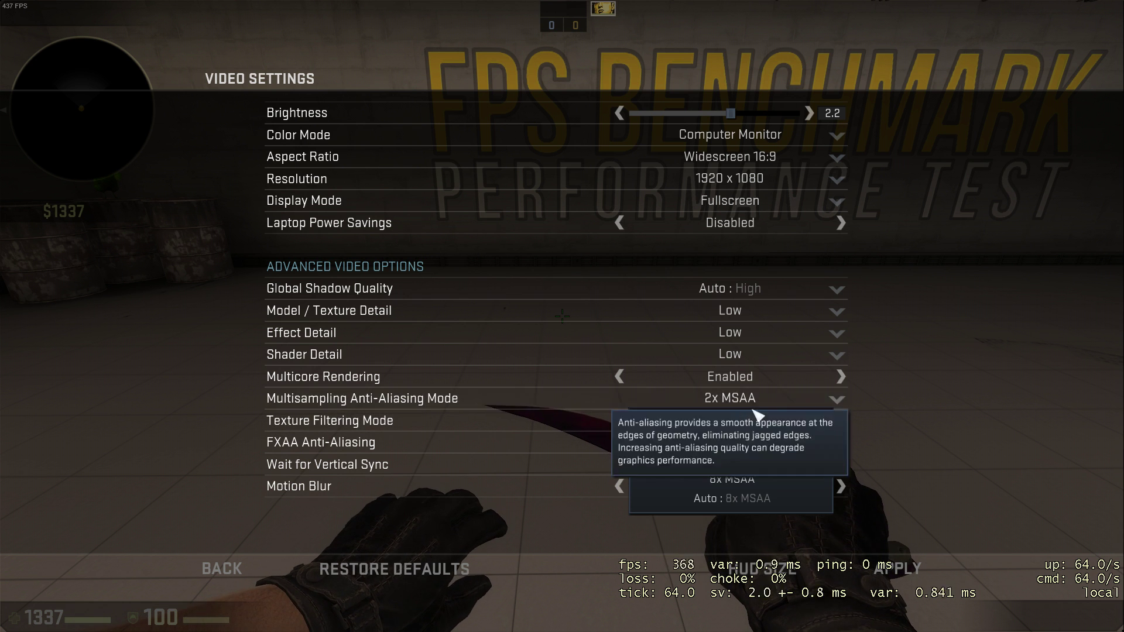
pyautogui.click(711, 421)
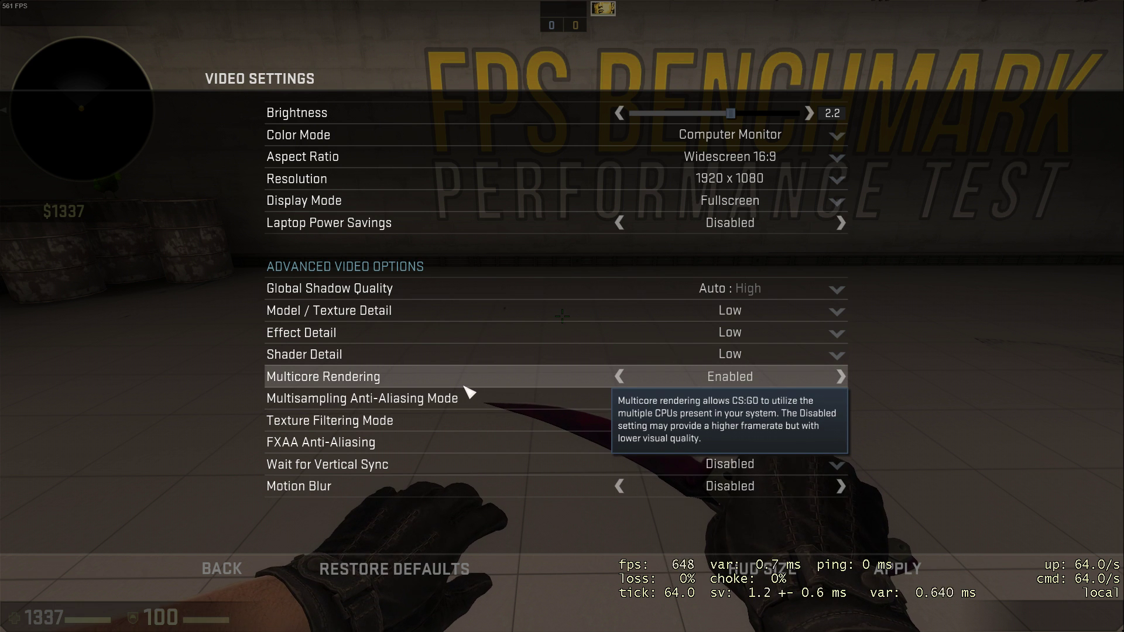
pyautogui.click(620, 378)
pyautogui.click(842, 378)
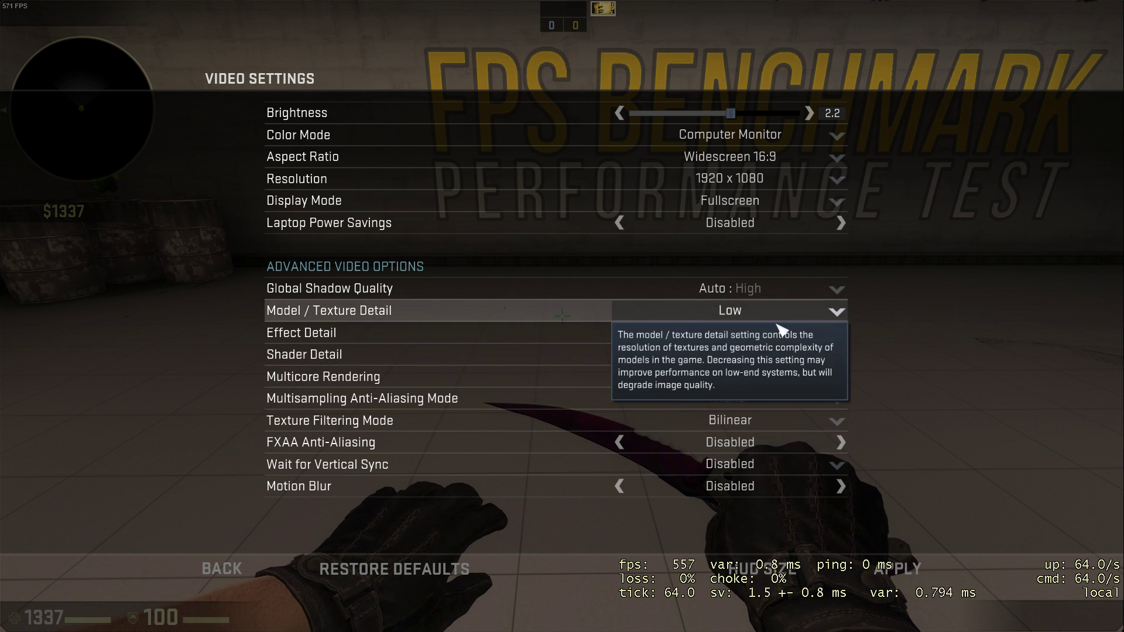
# - Leave Video Settings, answer the unsaved-changes prompt and close the pause menu
pyautogui.press('Escape')
pyautogui.click(624, 388)
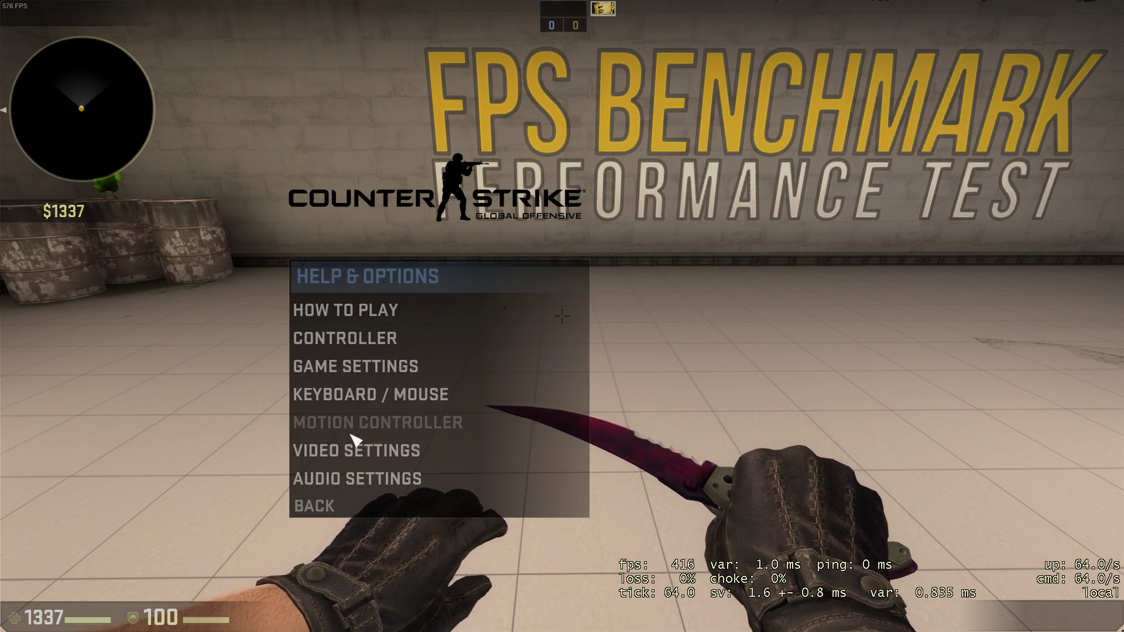
pyautogui.press('Escape')
pyautogui.press('Escape')
# - Walk across the benchmark room until squarely facing the HELPFULL COMMANDS board
pyautogui.press('s')
pyautogui.press('f')
pyautogui.press('s')
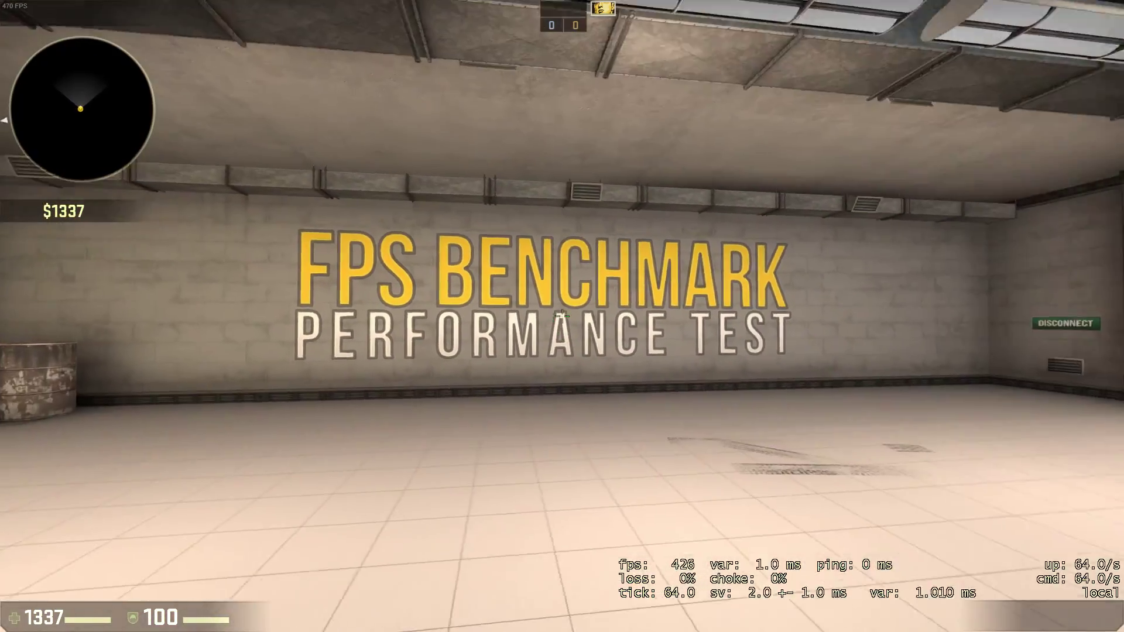
pyautogui.press('3')
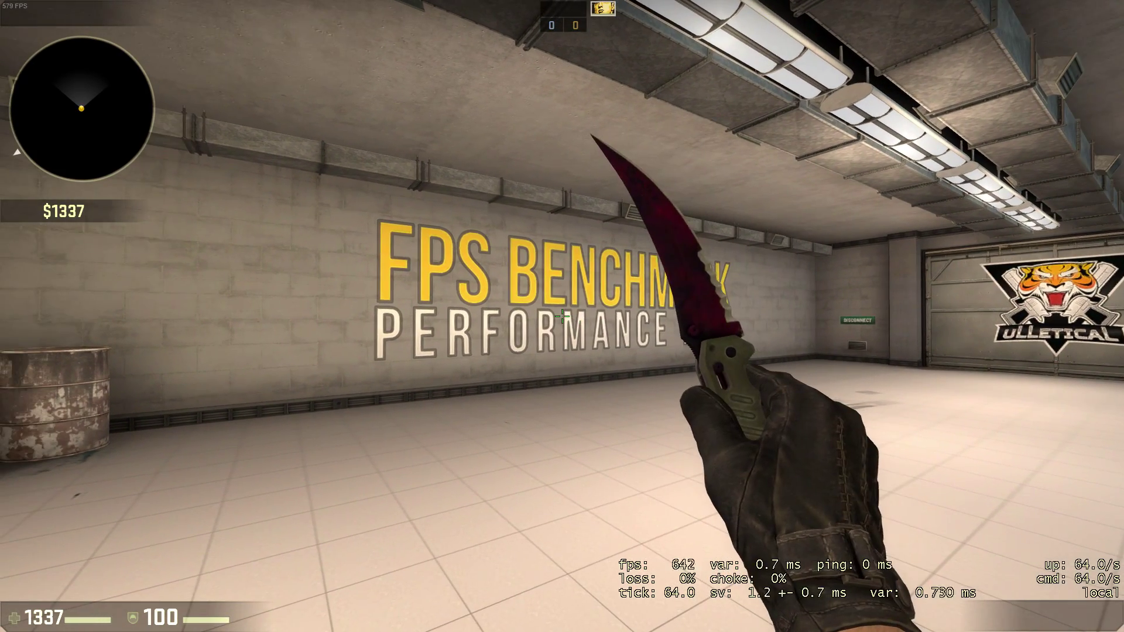
pyautogui.press('f')
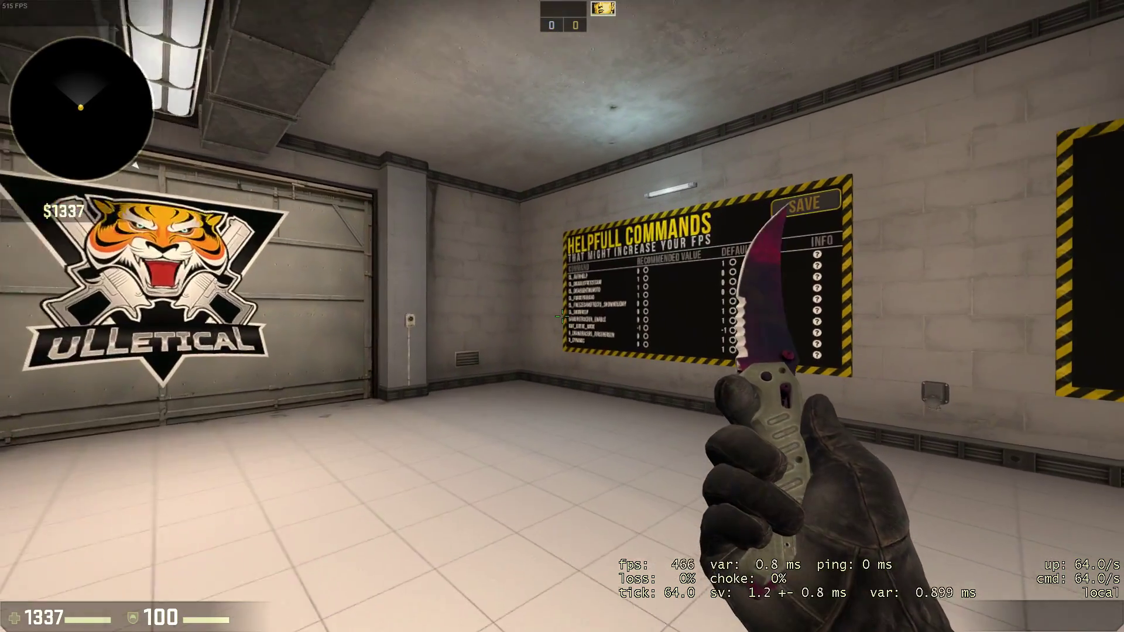
pyautogui.press('w')
pyautogui.press('d')
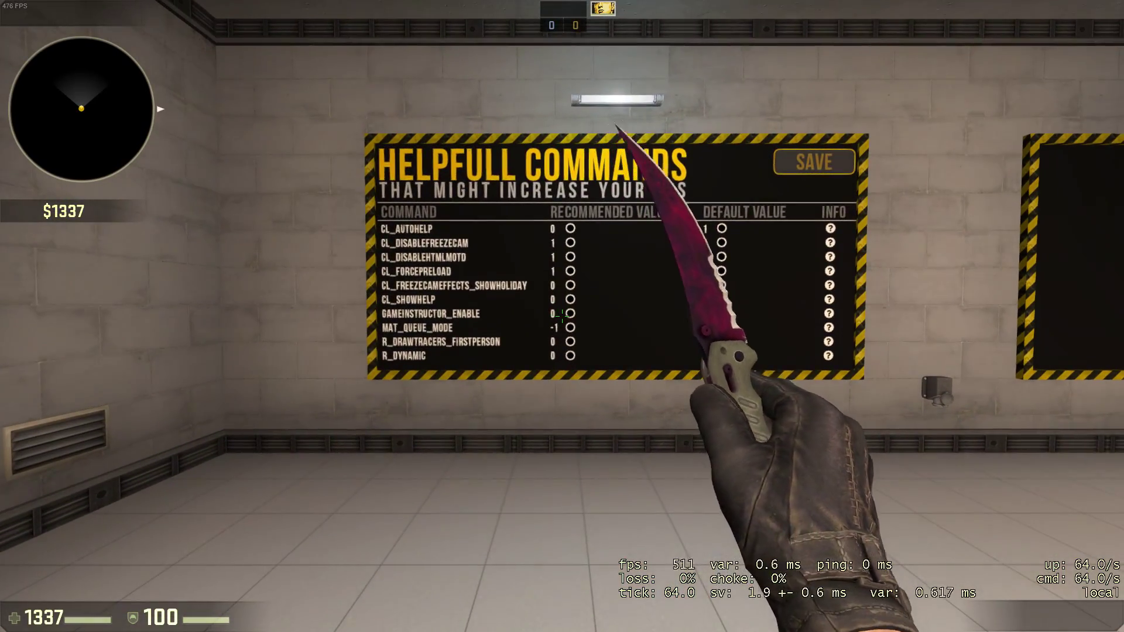
pyautogui.press('w')
pyautogui.press('d')
pyautogui.press('2')
pyautogui.press('3')
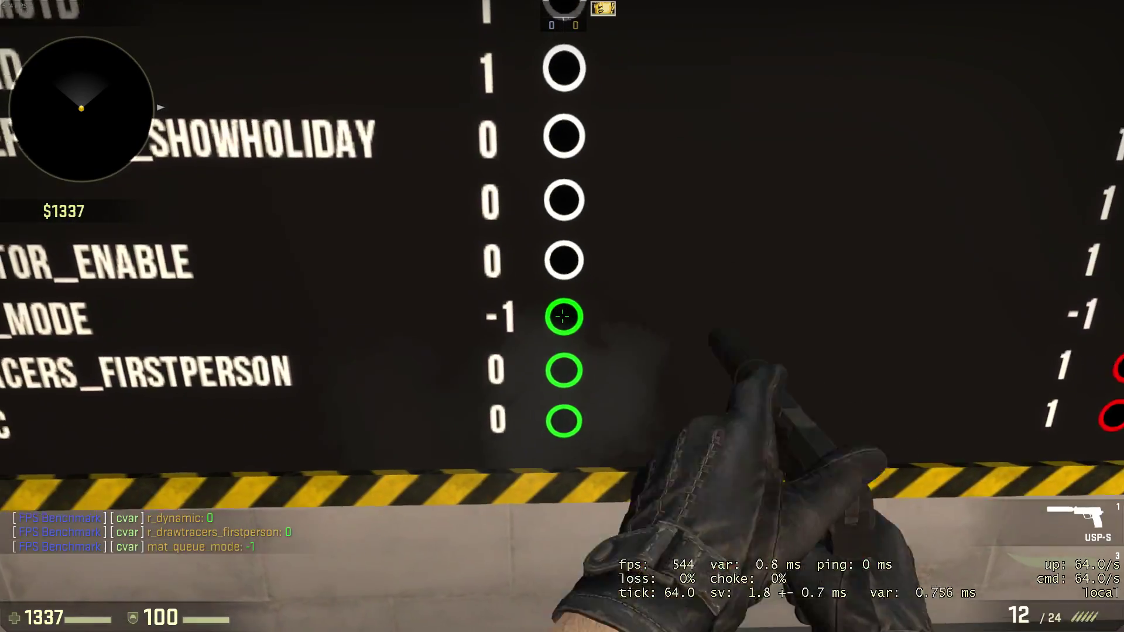
# - Shoot the recommended GAMEINSTRUCTOR_ENABLE and CL_AUTOHELP values on the board and check them
pyautogui.press('s')
pyautogui.click(562, 316)
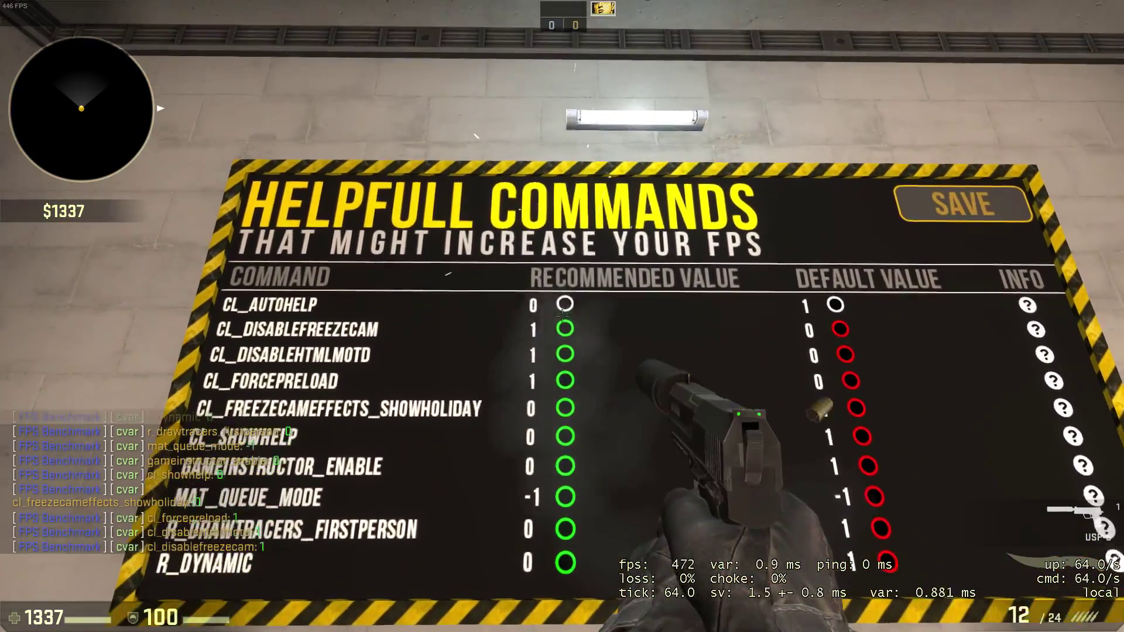
pyautogui.click(562, 316)
pyautogui.press('s')
pyautogui.press('3')
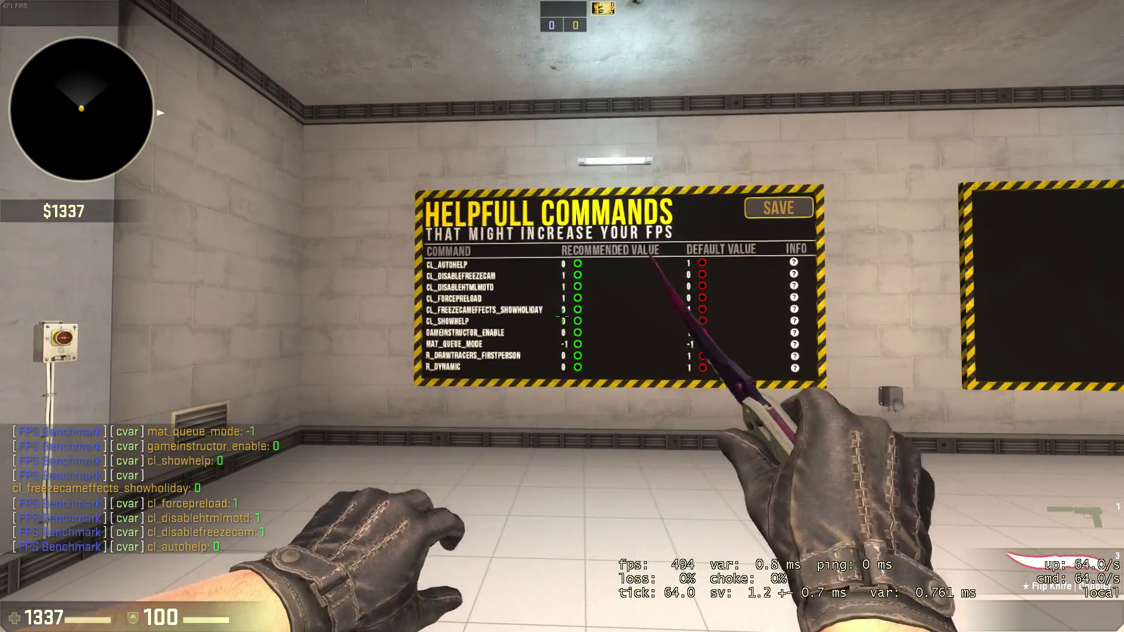
pyautogui.press('w')
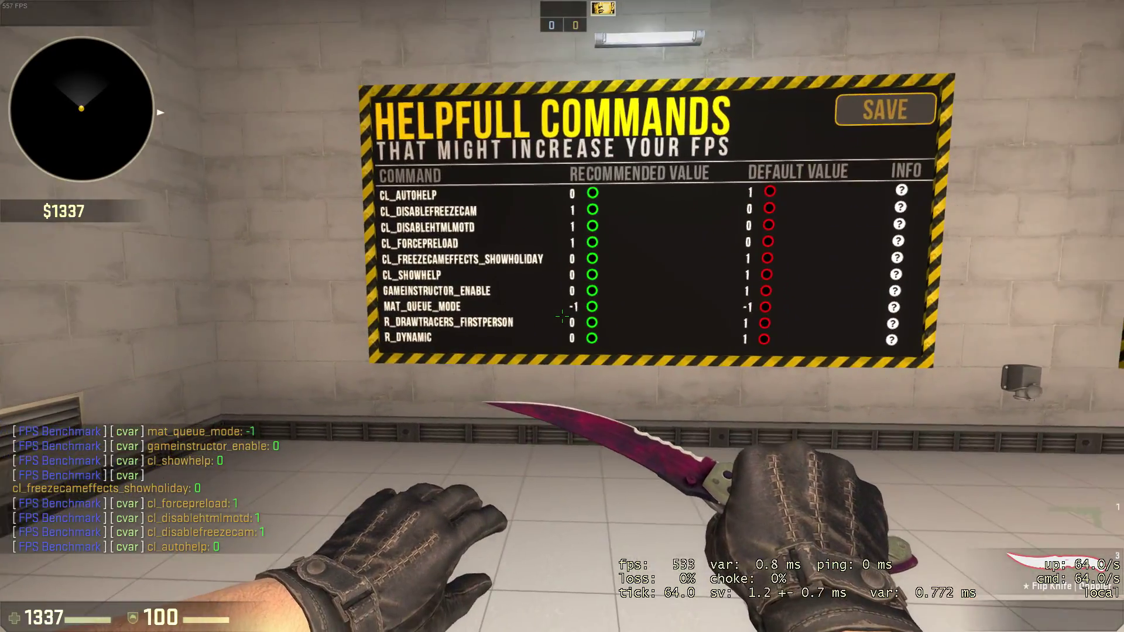
pyautogui.press('w')
pyautogui.press('w')
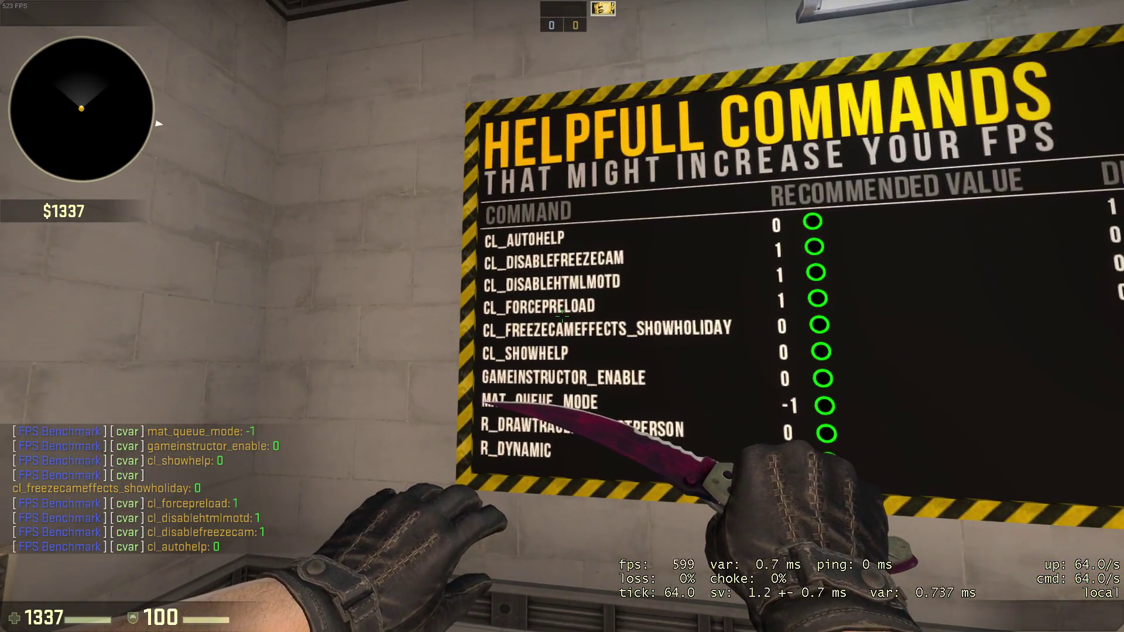
# - Line up with the START panel and shoot it with the pistol to begin the benchmark
pyautogui.press('s')
pyautogui.press('2')
pyautogui.press('3')
pyautogui.press('s')
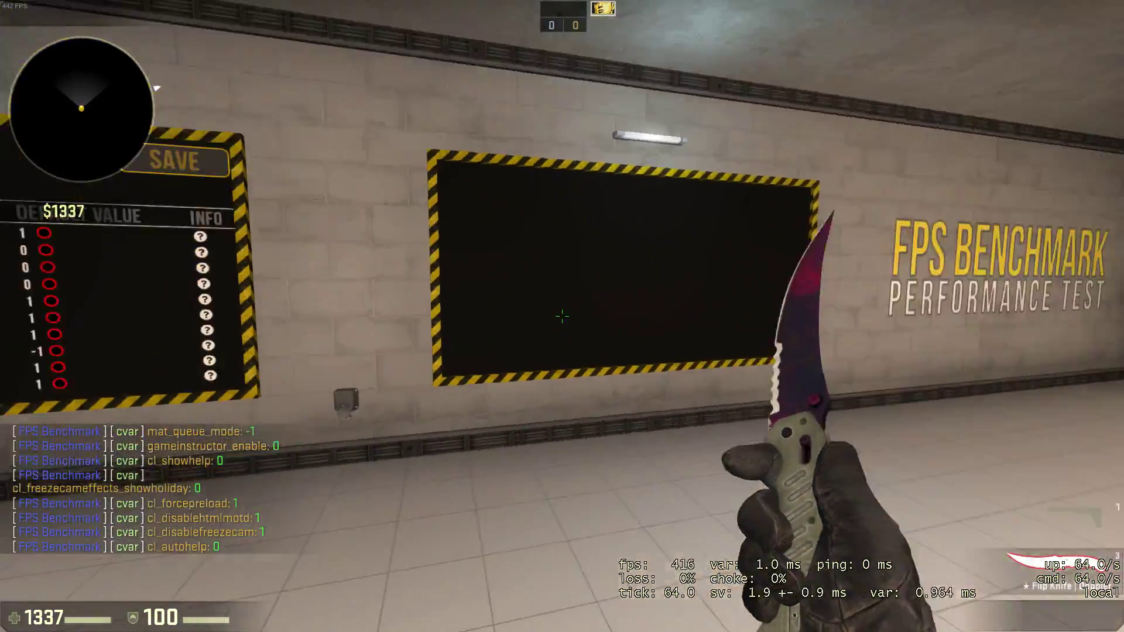
pyautogui.press('w')
pyautogui.press('2')
pyautogui.press('s')
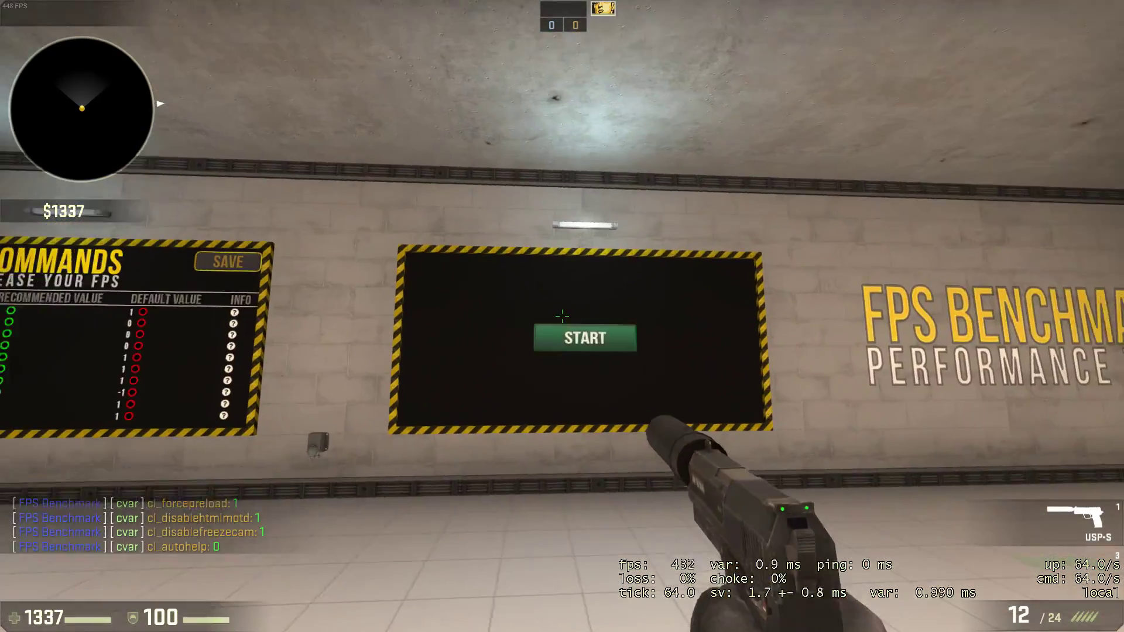
pyautogui.click(561, 316)
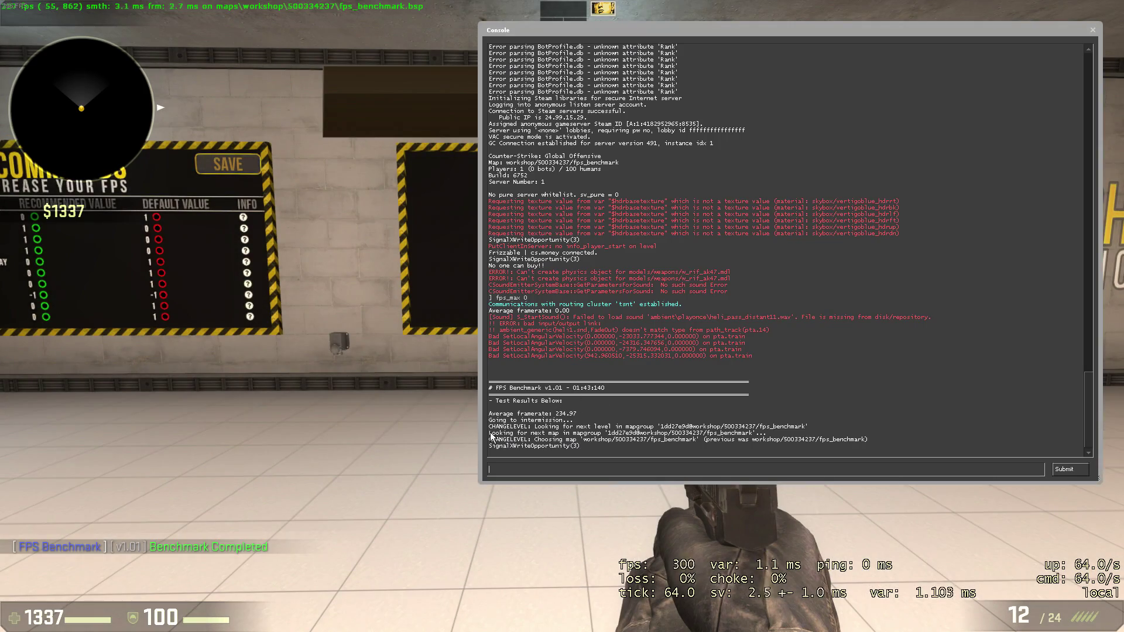
# - Highlight the 234.97 average framerate figure in the console
pyautogui.moveTo(559, 413); pyautogui.dragTo(573, 414)
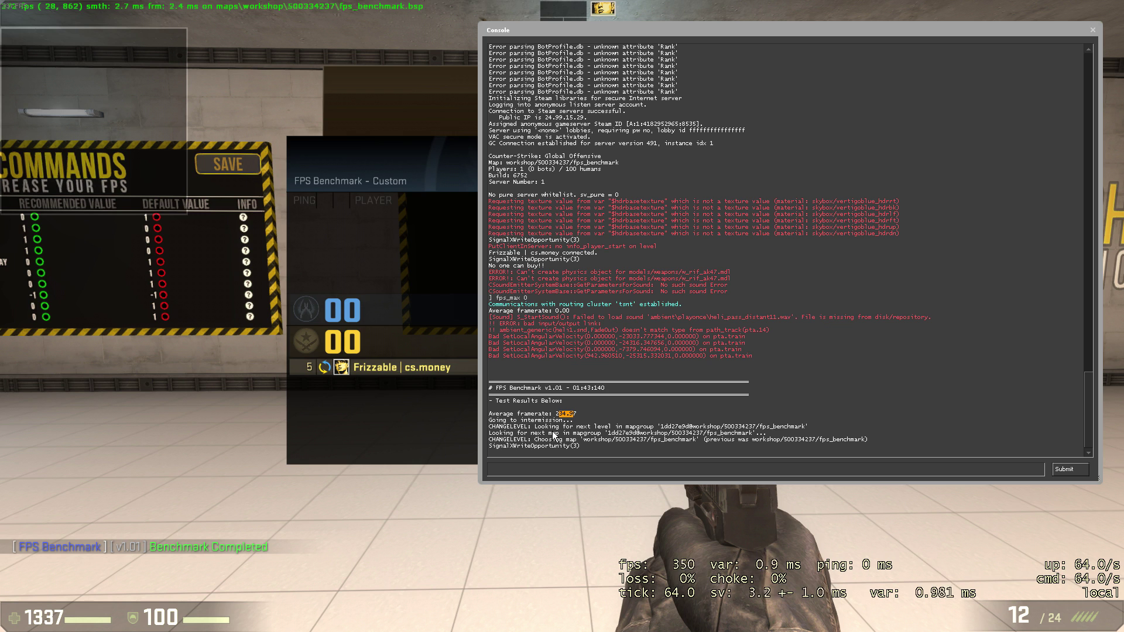
pyautogui.moveTo(555, 414); pyautogui.dragTo(569, 416)
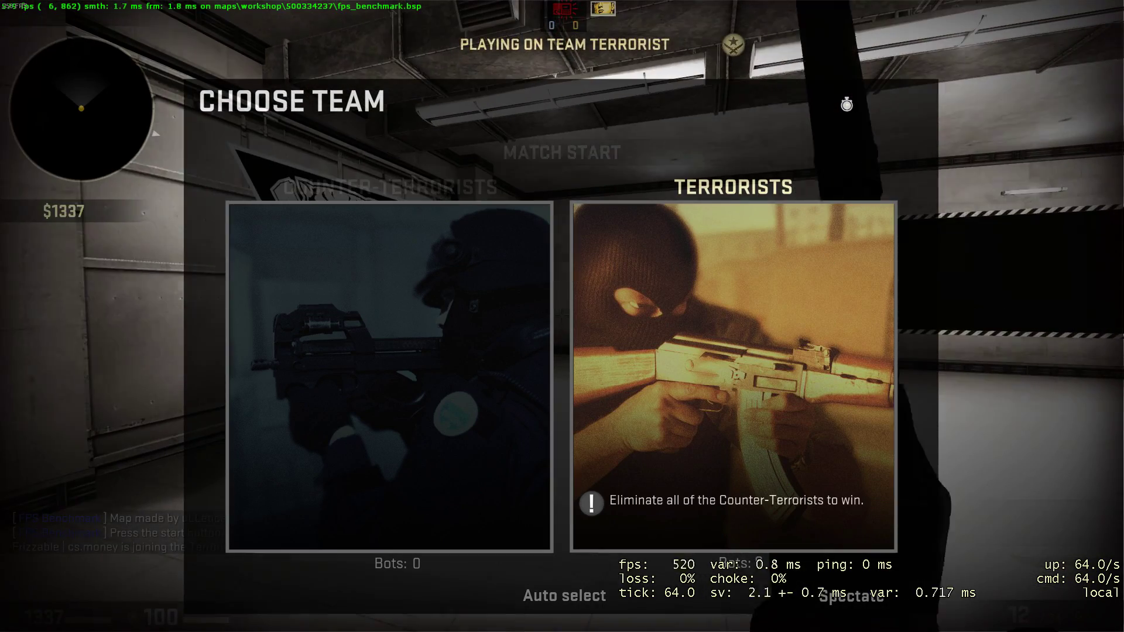
# - Dismiss the team selection menus and walk back to the commands board and START panel
pyautogui.press('Escape')
pyautogui.press('Escape')
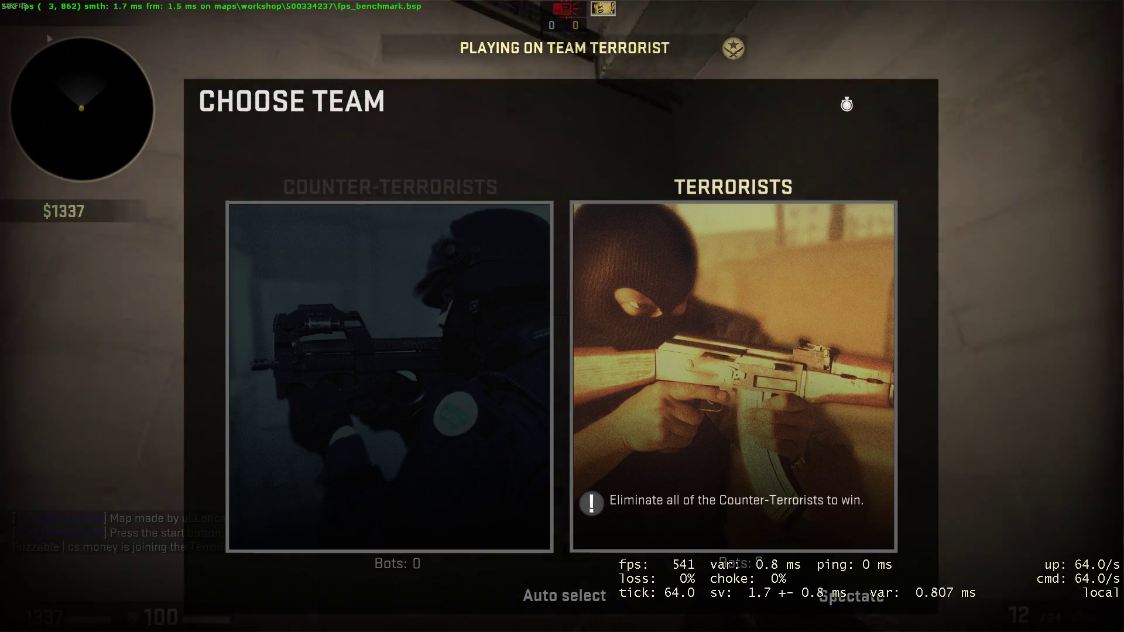
pyautogui.press('Escape')
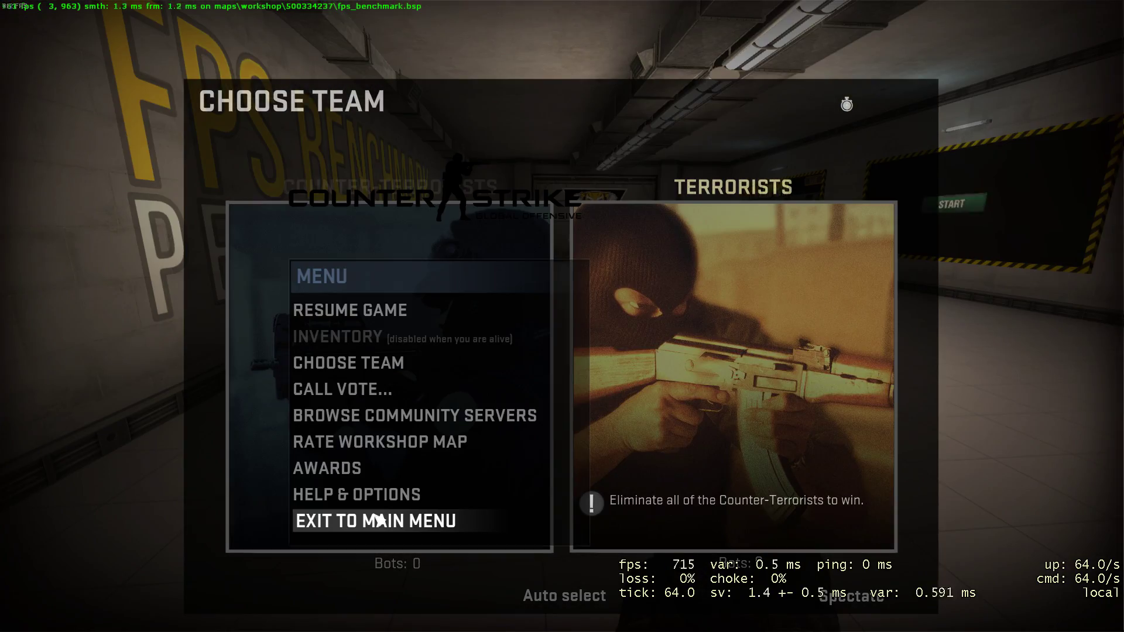
pyautogui.press('Escape')
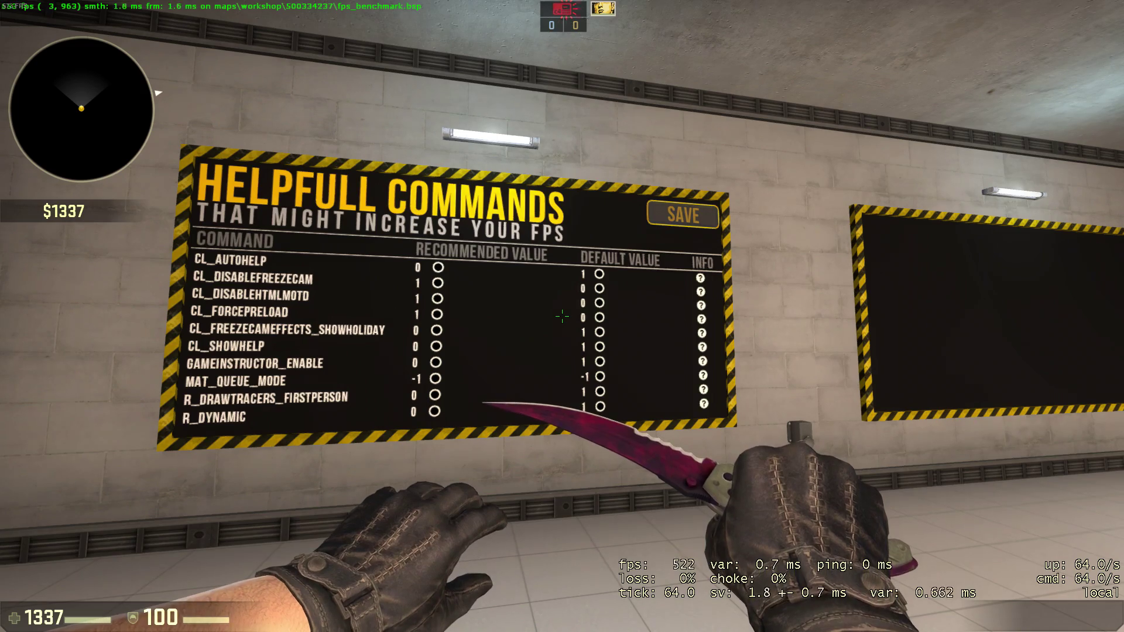
pyautogui.press('f')
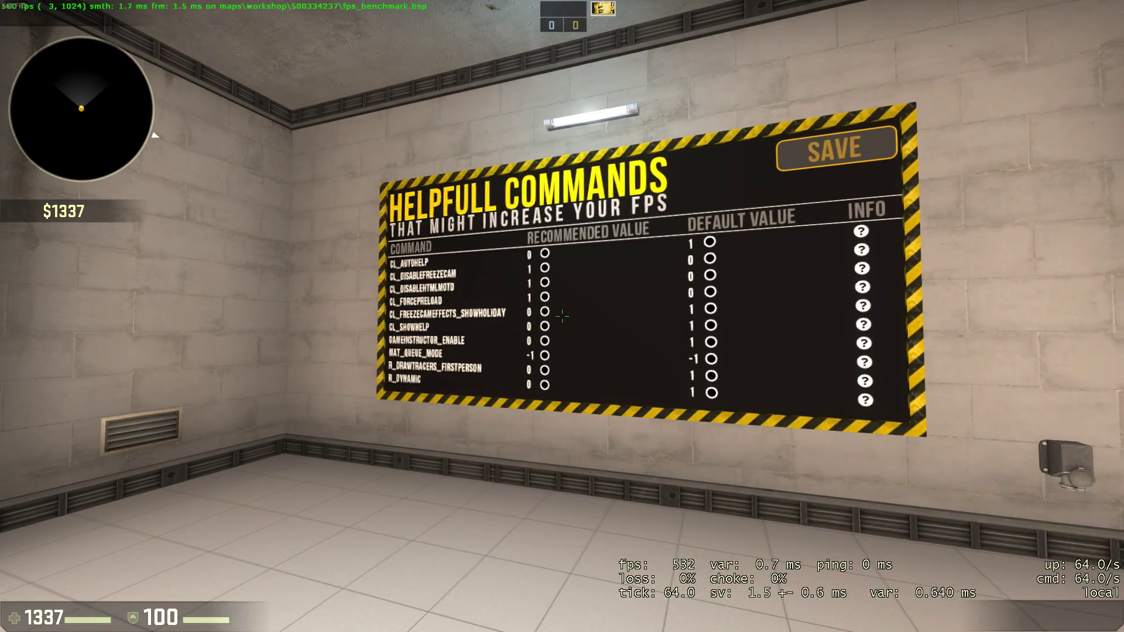
pyautogui.press('3')
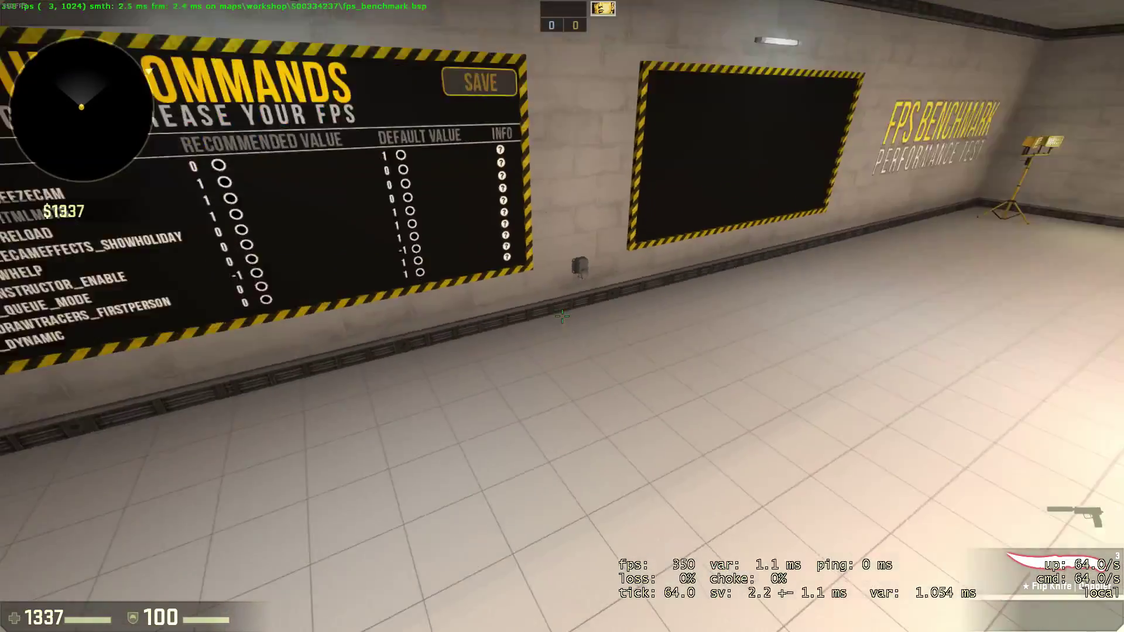
pyautogui.press('1')
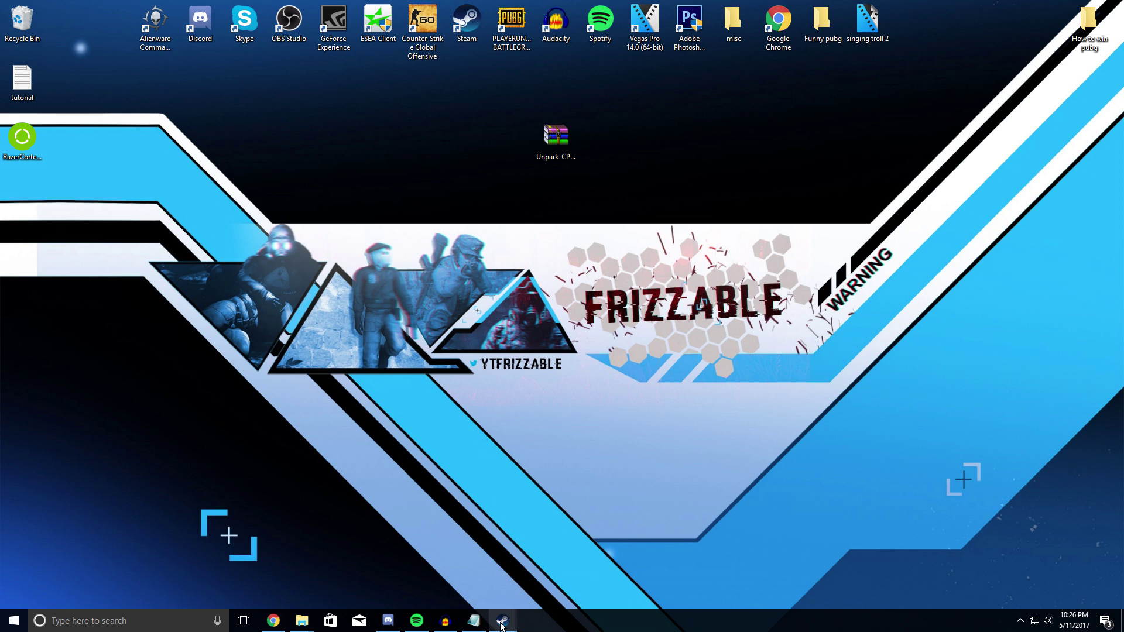
# - Open the Launch Options editor from Counter-Strike: Global Offensive's Properties in the Steam Library
pyautogui.moveTo(502, 625)
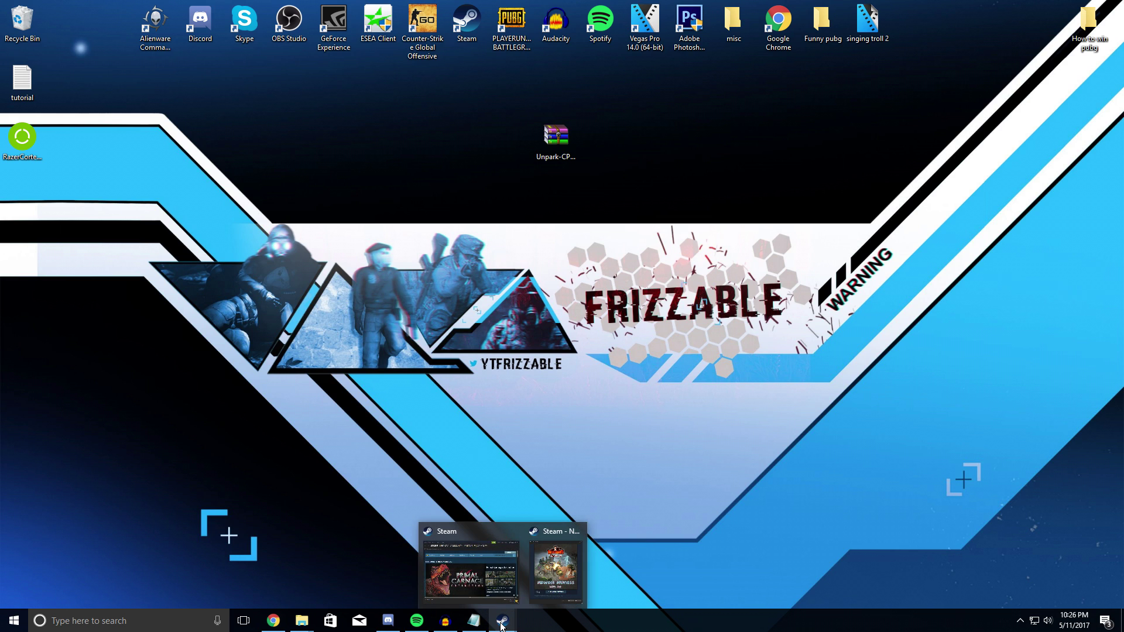
pyautogui.click(475, 556)
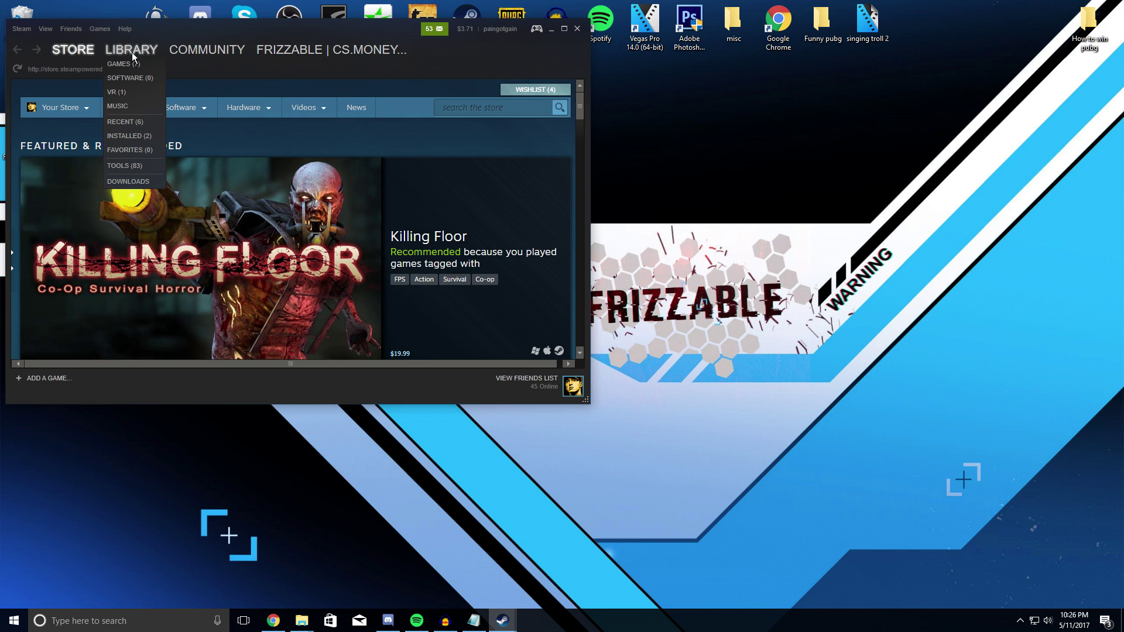
pyautogui.click(124, 63)
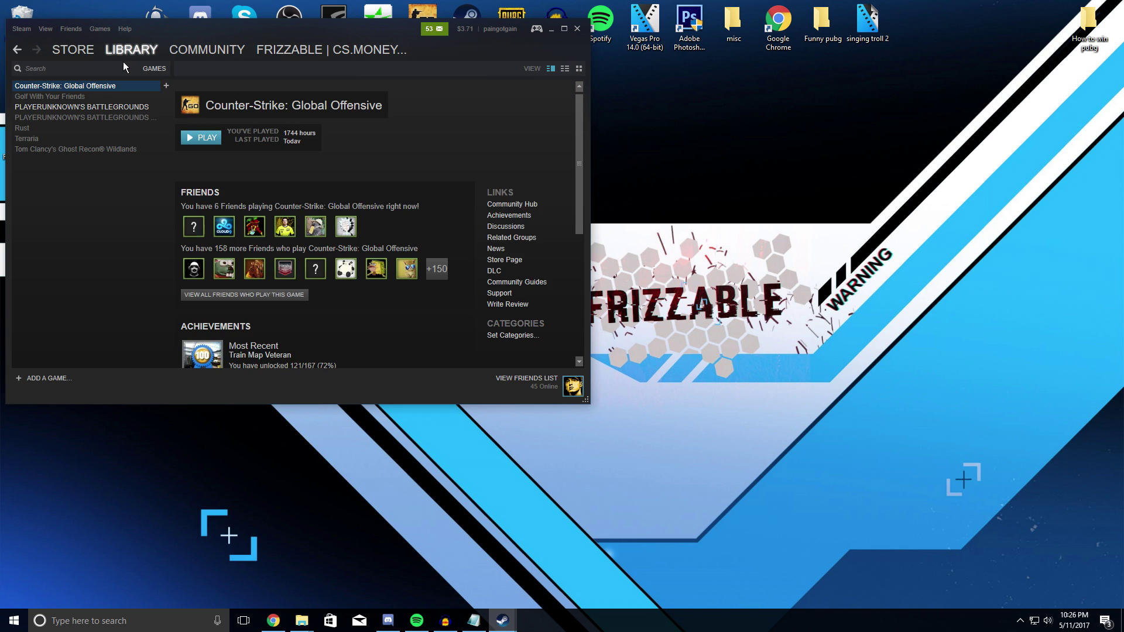
pyautogui.rightClick(103, 86)
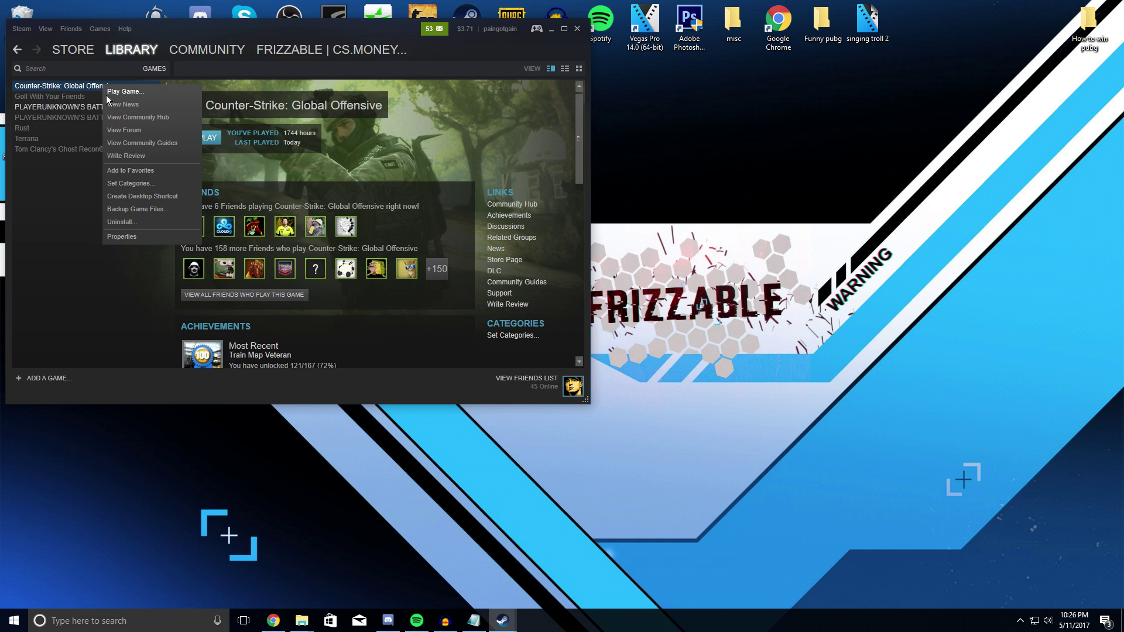
pyautogui.click(122, 236)
pyautogui.click(426, 292)
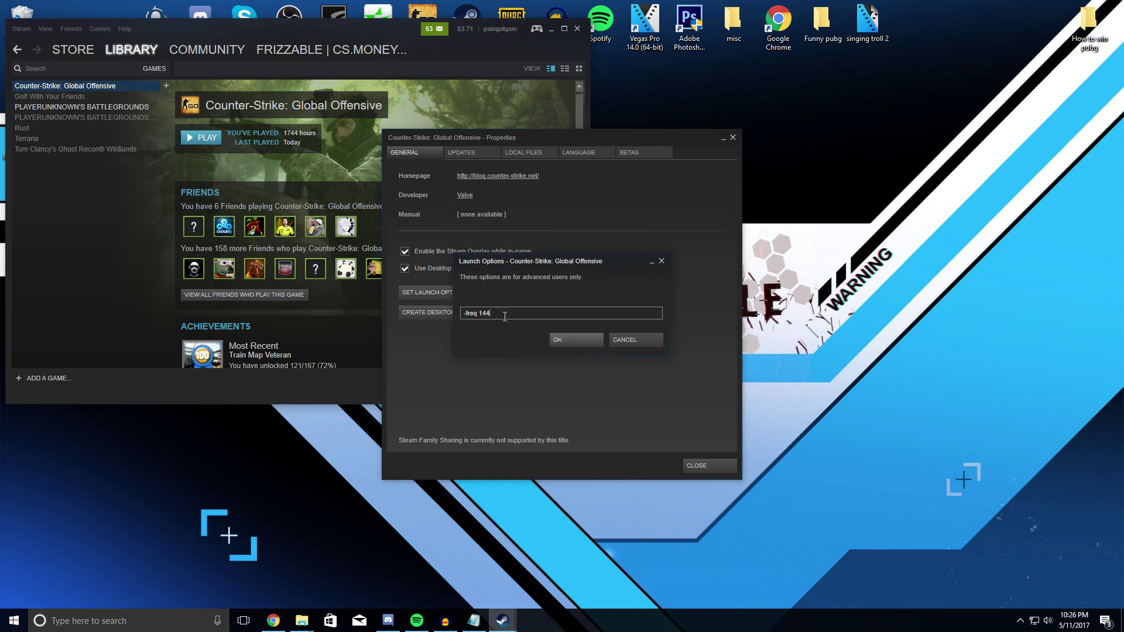
# - Cut the old '-freq 144' out of Counter-Strike's launch options, leaving the field empty
pyautogui.doubleClick(497, 313)
pyautogui.click(497, 313)
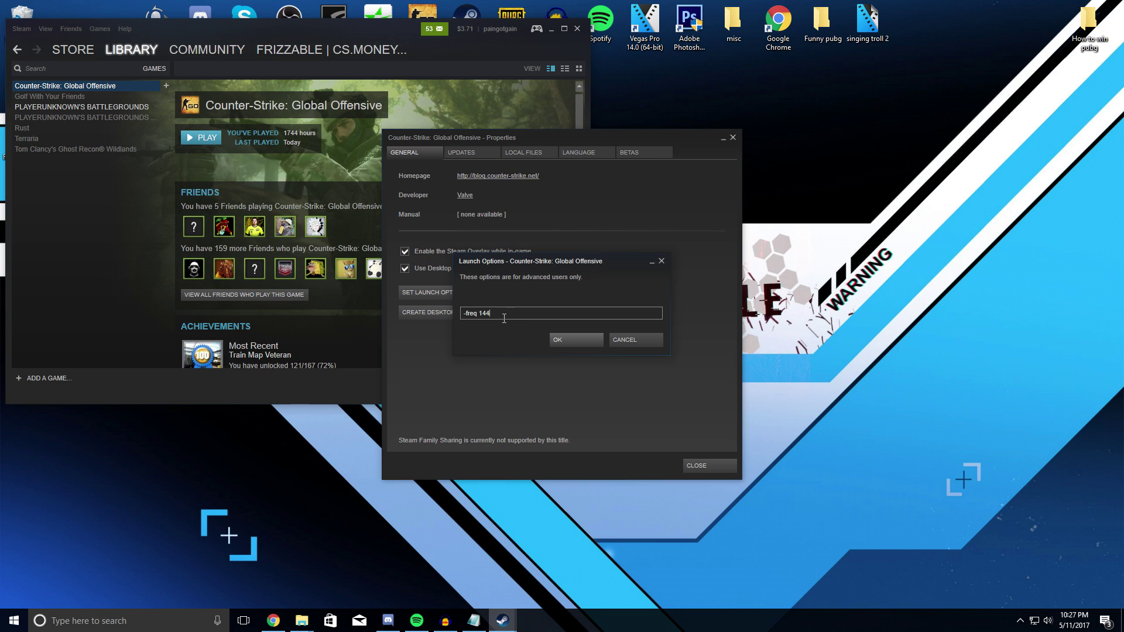
pyautogui.doubleClick(501, 314)
pyautogui.click(522, 314)
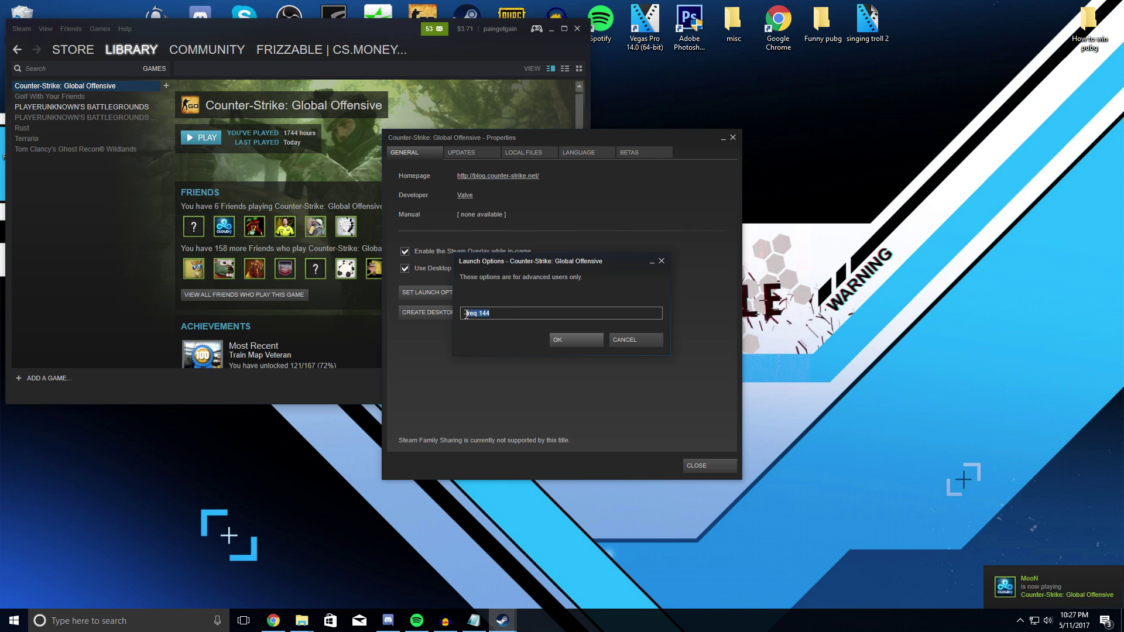
pyautogui.moveTo(494, 314); pyautogui.dragTo(451, 315)
pyautogui.rightClick(473, 314)
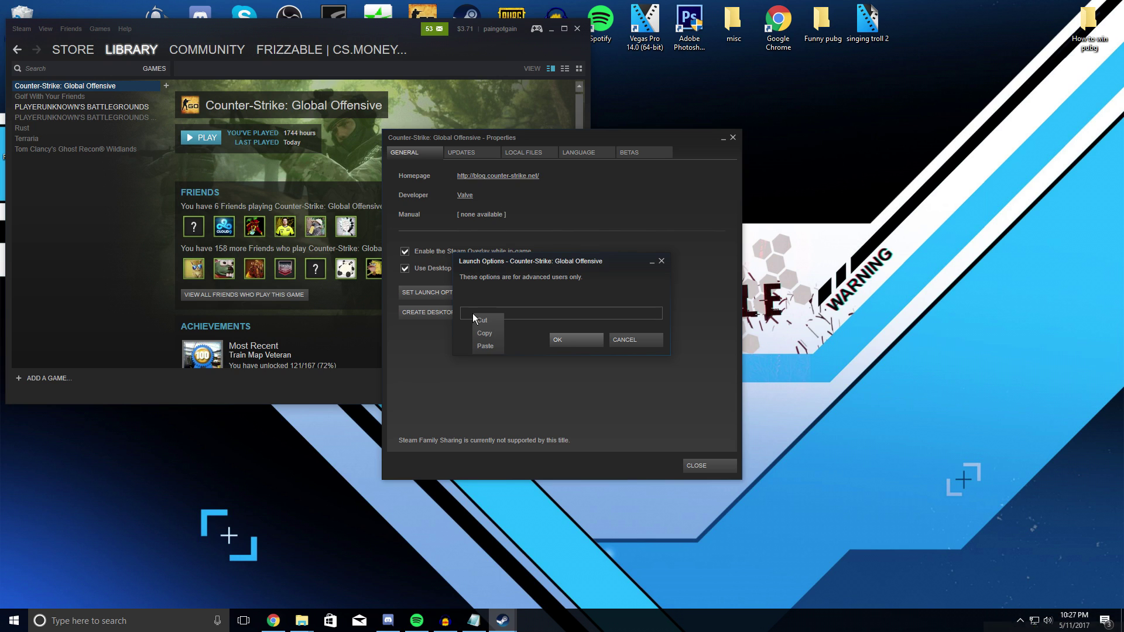
pyautogui.click(464, 311)
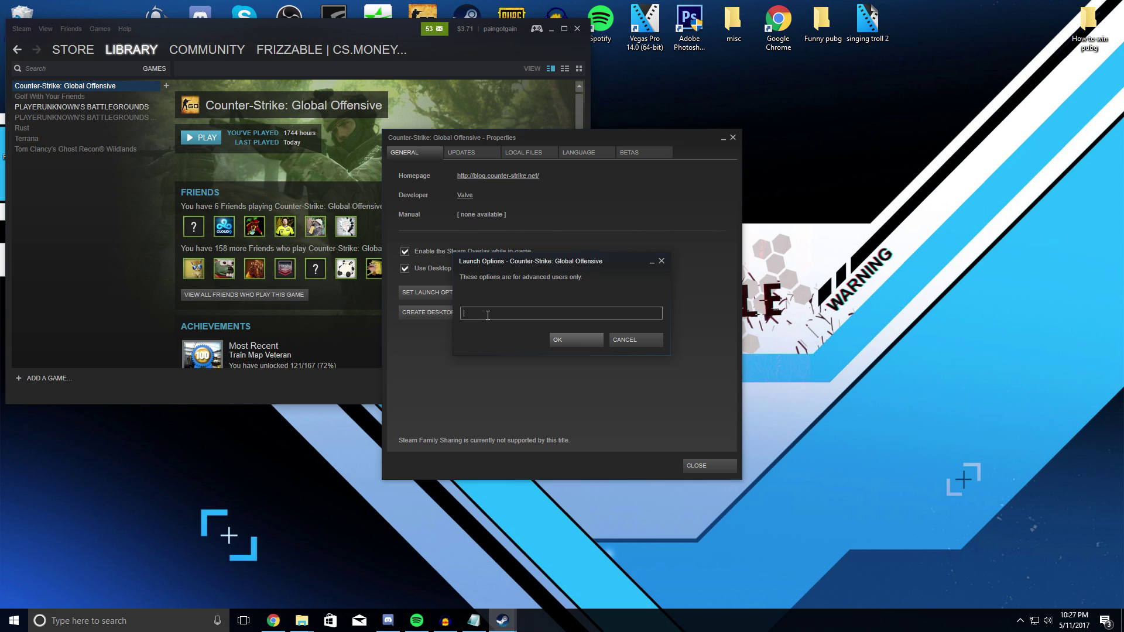
# - Paste the new launch-options string and replace the refresh-rate placeholder with 144
pyautogui.hotkey('ctrl', 'v')
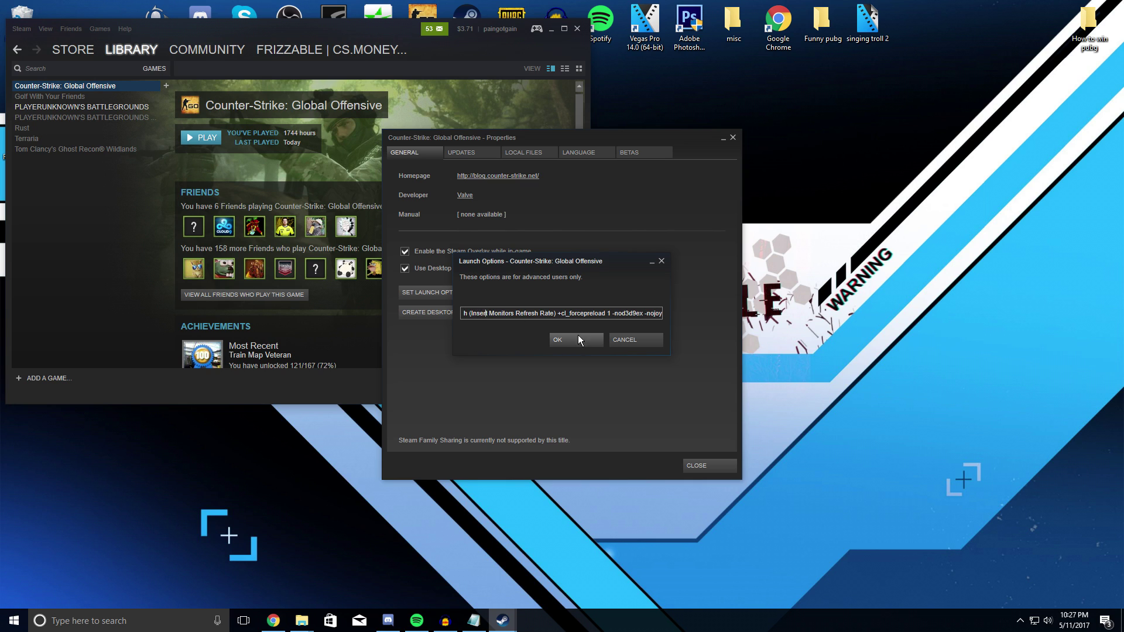
pyautogui.click(469, 316)
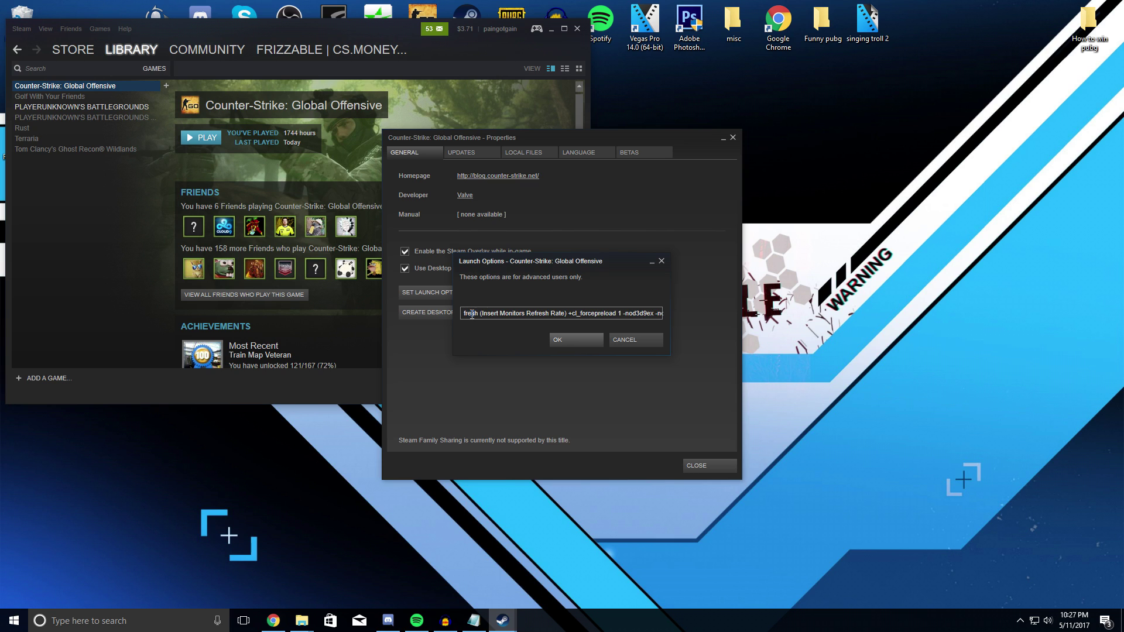
pyautogui.moveTo(469, 316); pyautogui.dragTo(466, 316)
pyautogui.click(473, 314)
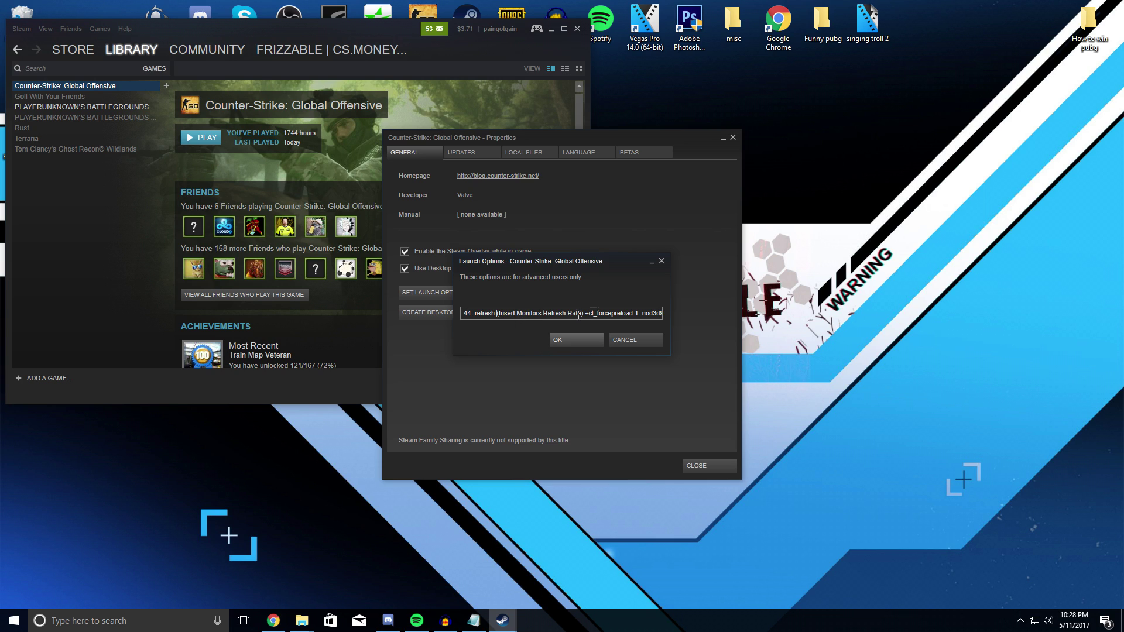
pyautogui.moveTo(472, 314); pyautogui.dragTo(506, 312)
pyautogui.moveTo(496, 315); pyautogui.dragTo(584, 316)
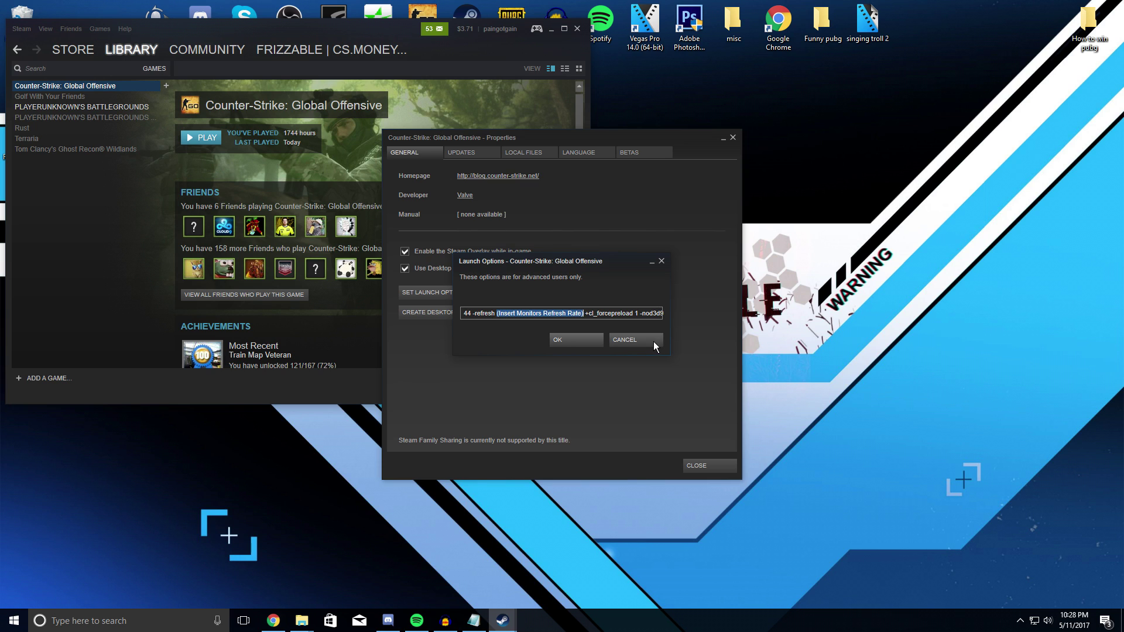
pyautogui.write('144')
# - Correct the -freq value in the launch options to 144
pyautogui.moveTo(495, 313); pyautogui.dragTo(521, 314)
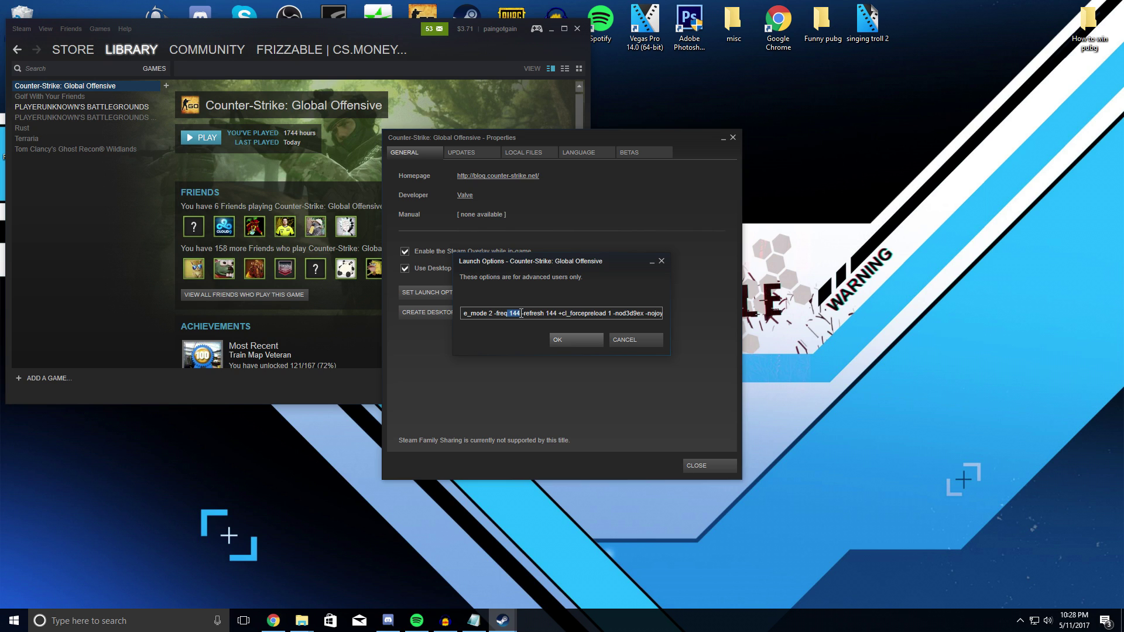
pyautogui.write('60')
pyautogui.click(504, 314)
pyautogui.moveTo(518, 313); pyautogui.dragTo(511, 313)
pyautogui.write('144')
pyautogui.moveTo(661, 314); pyautogui.dragTo(480, 324)
pyautogui.doubleClick(464, 319)
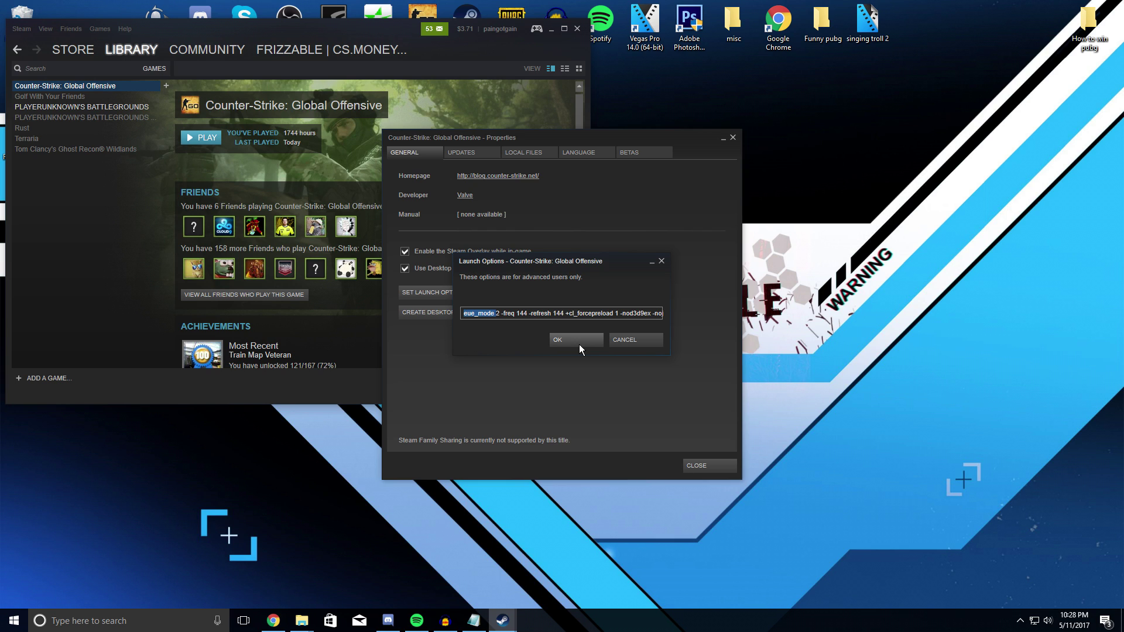
# - Review the launch options through -threads 4 and verify the i7-6700 is quad-core
pyautogui.click(527, 313)
pyautogui.moveTo(515, 315); pyautogui.dragTo(525, 316)
pyautogui.click(520, 313)
pyautogui.moveTo(518, 315); pyautogui.dragTo(584, 32)
pyautogui.hotkey('alt', 'Tab')
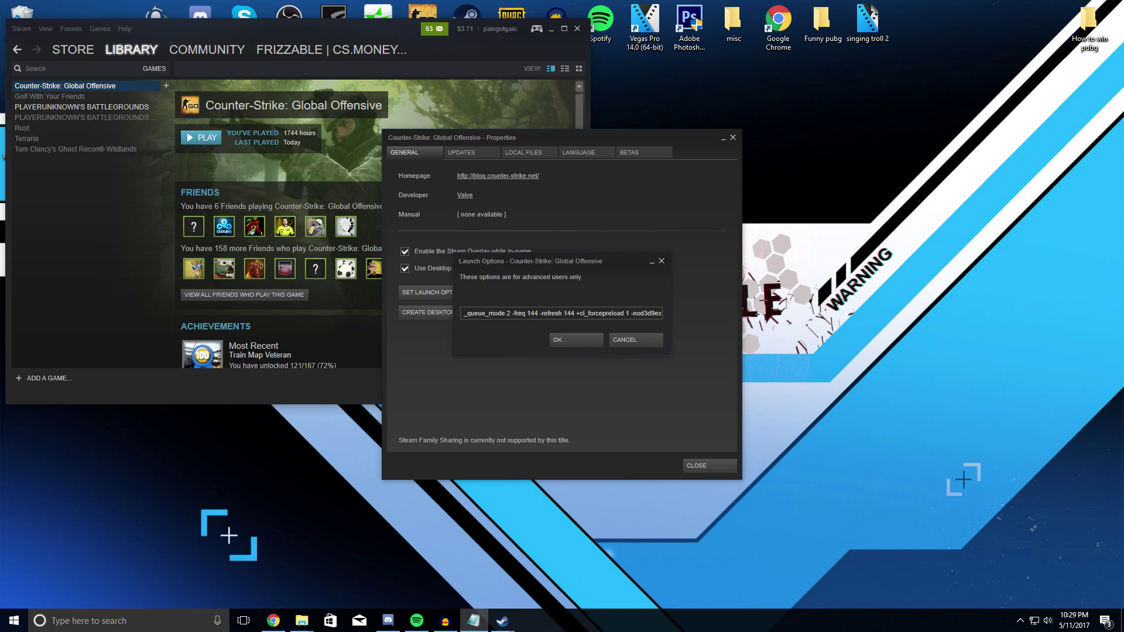
pyautogui.moveTo(463, 315); pyautogui.dragTo(428, 312)
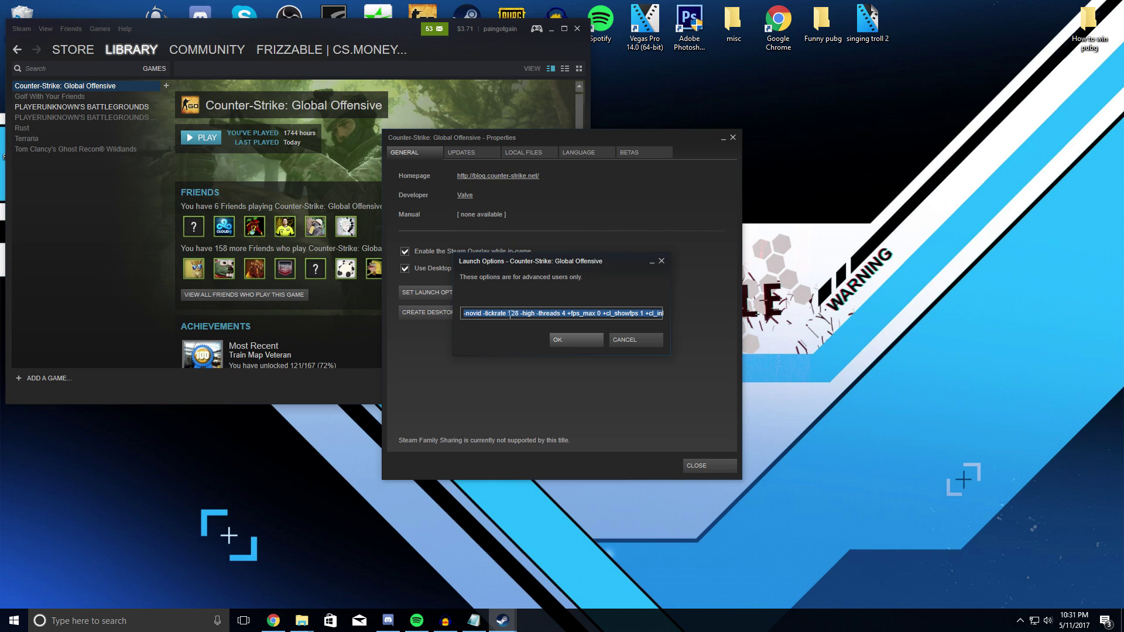
pyautogui.click(519, 314)
pyautogui.moveTo(519, 314); pyautogui.dragTo(533, 314)
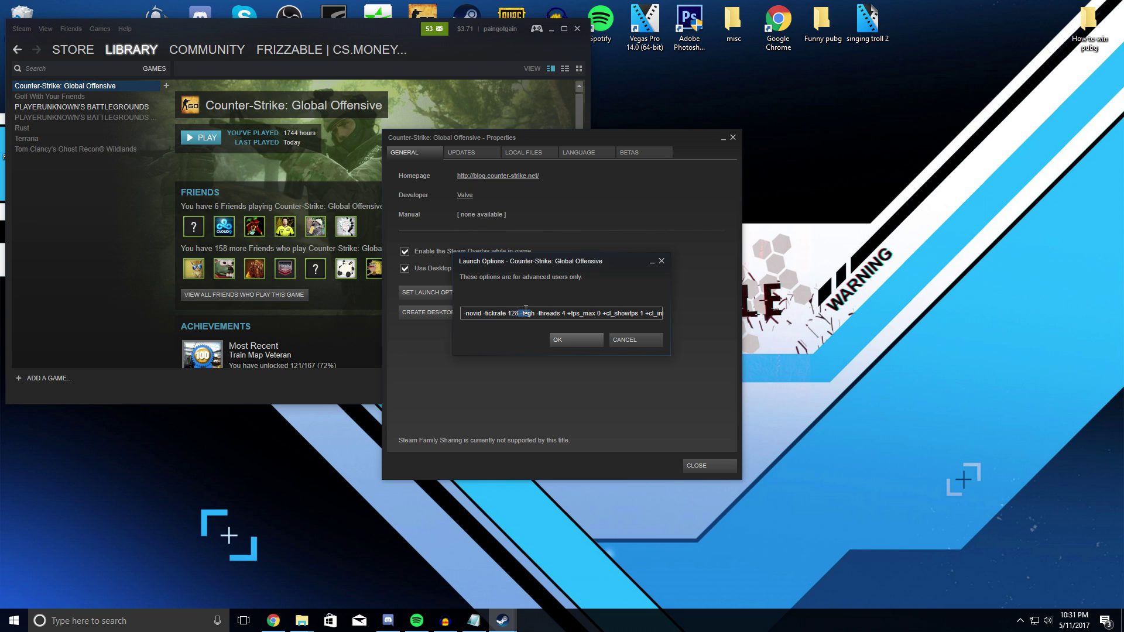
pyautogui.click(526, 313)
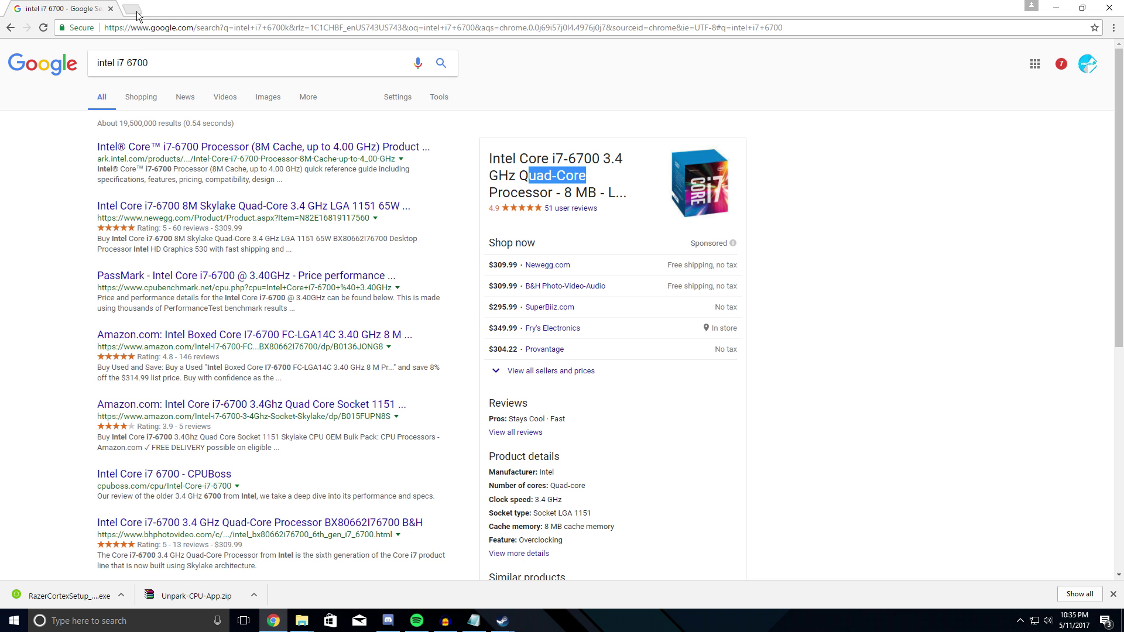
# - Close Chrome, minimize Steam, and search Google for 'amd drivers'
pyautogui.click(110, 9)
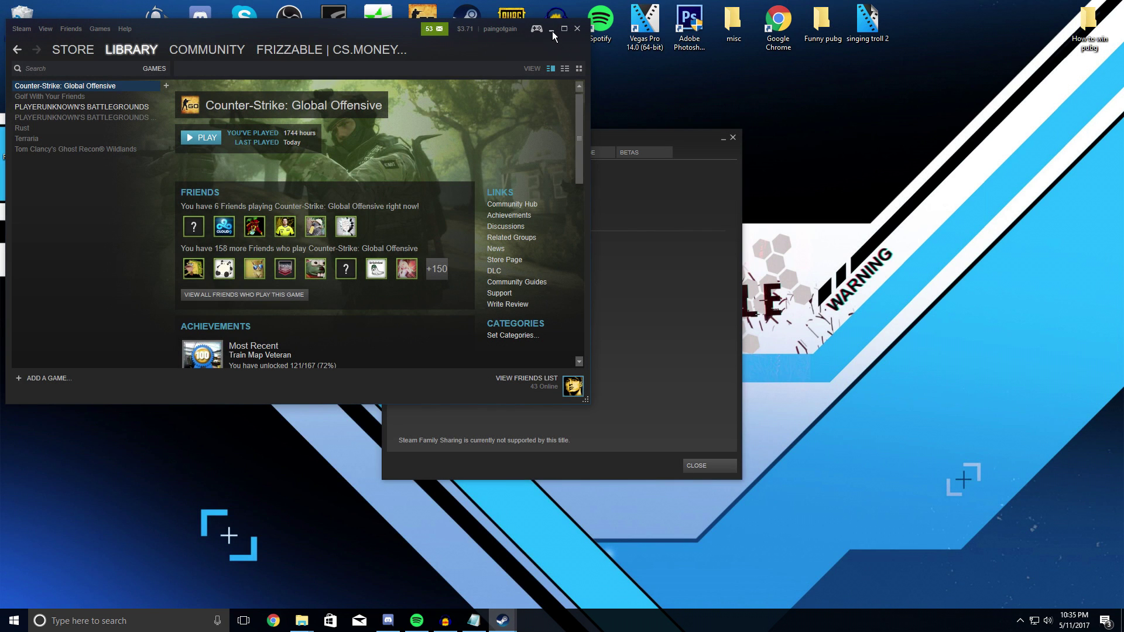
pyautogui.click(552, 30)
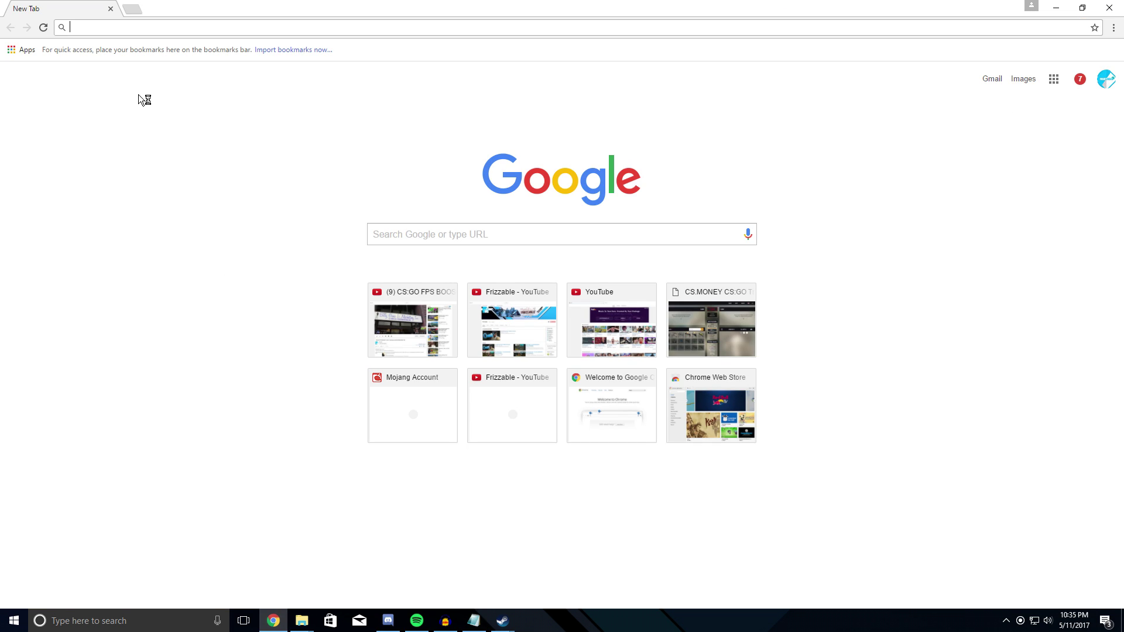
pyautogui.click(78, 29)
pyautogui.write('amd drivers')
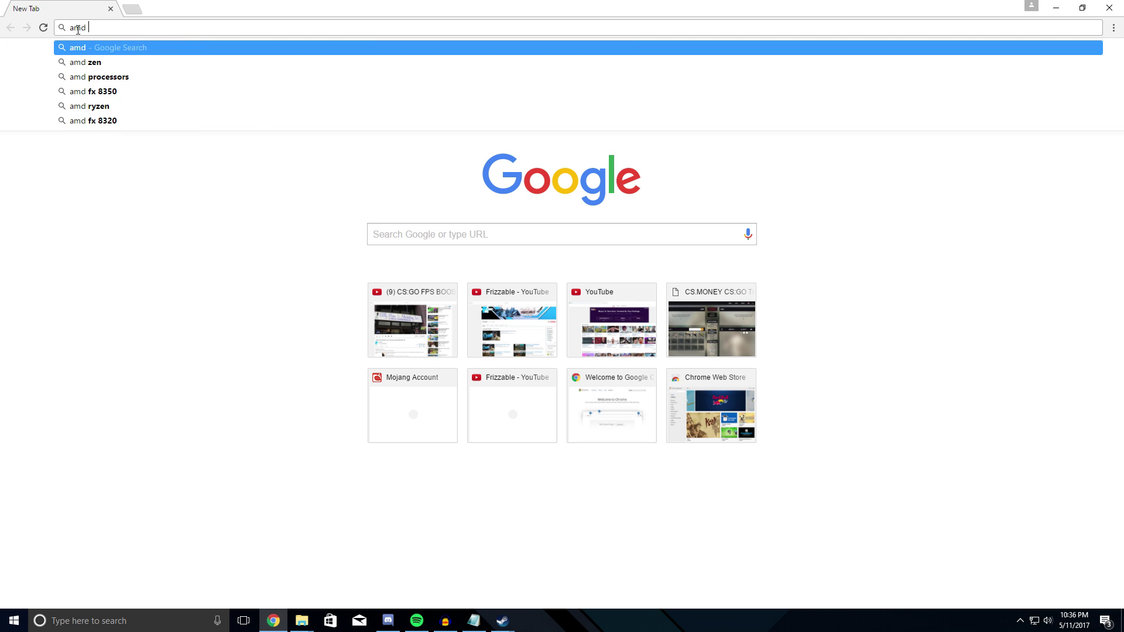
pyautogui.press('Return')
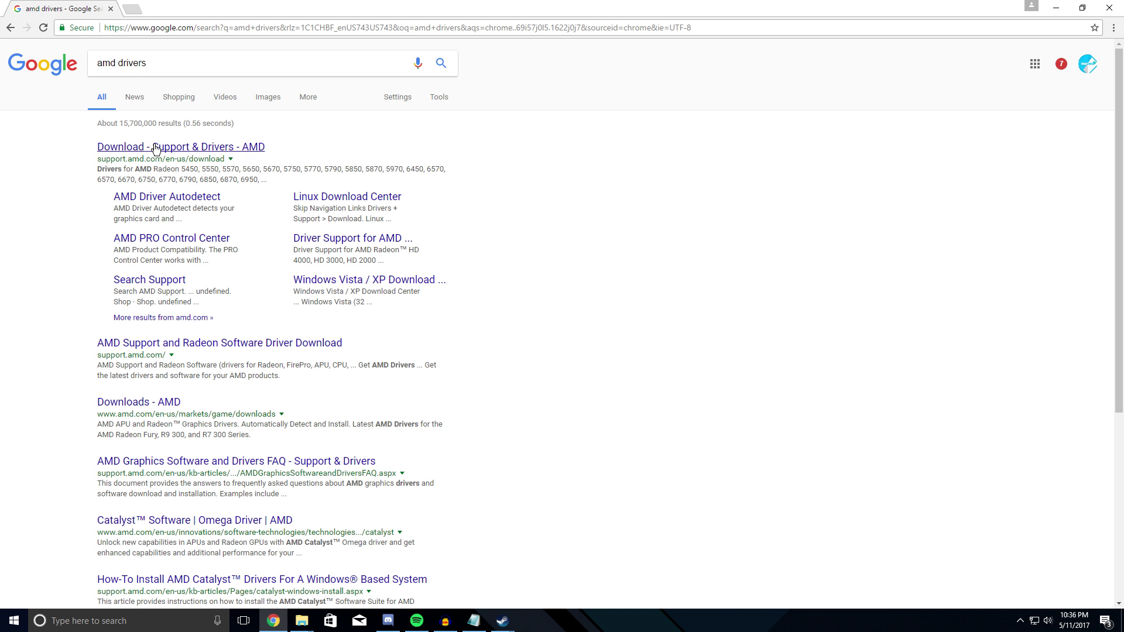
# - Open AMD Support and go to the Download Drivers page for Windows 10 Radeon drivers
pyautogui.click(153, 147)
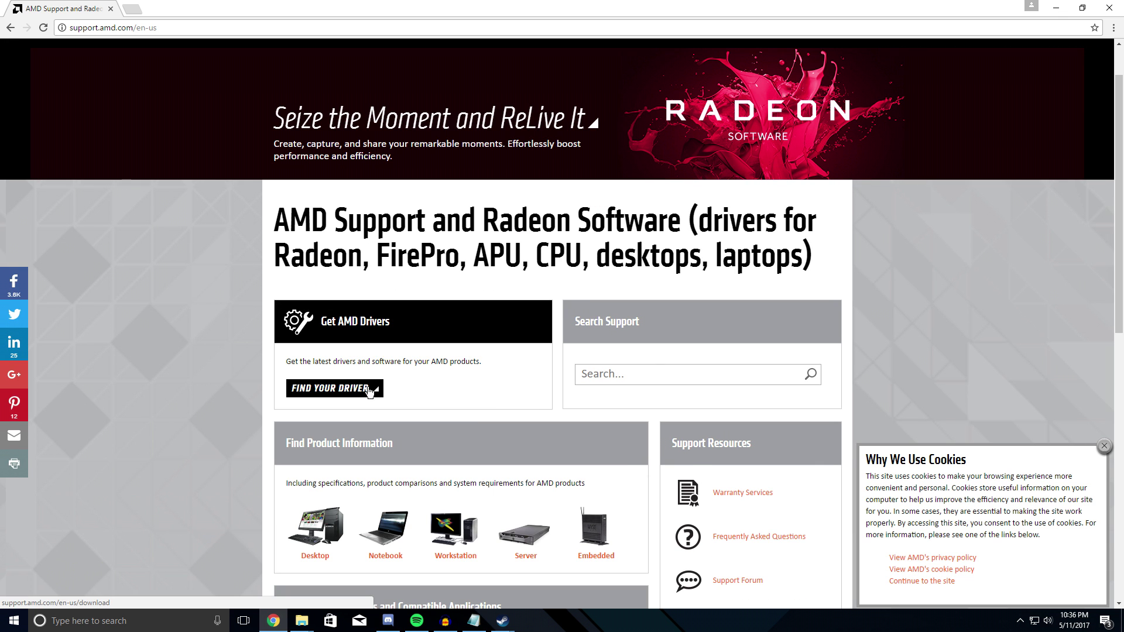
pyautogui.click(369, 385)
pyautogui.scroll(-6, 400, 366)
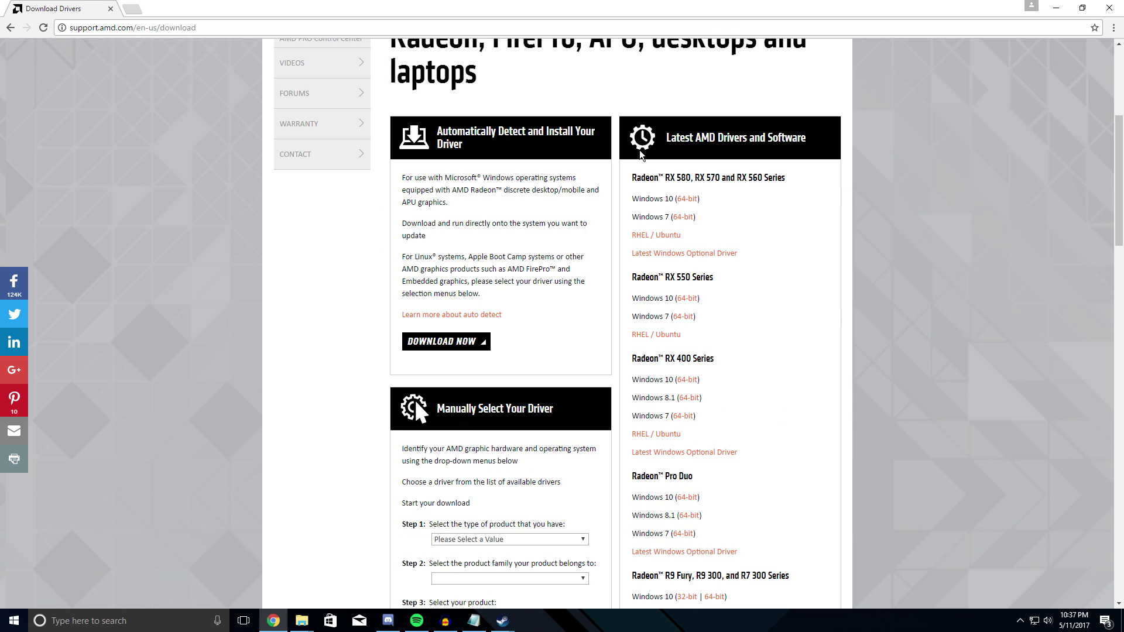
pyautogui.scroll(1, 757, 223)
pyautogui.moveTo(628, 178); pyautogui.dragTo(813, 184)
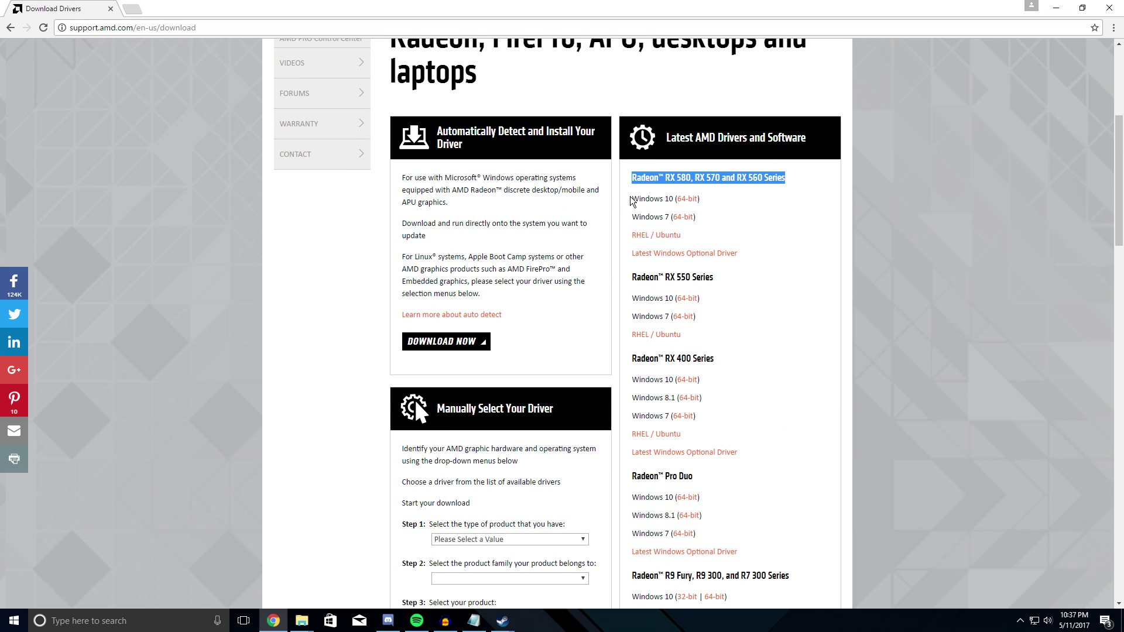
pyautogui.moveTo(632, 200); pyautogui.dragTo(671, 200)
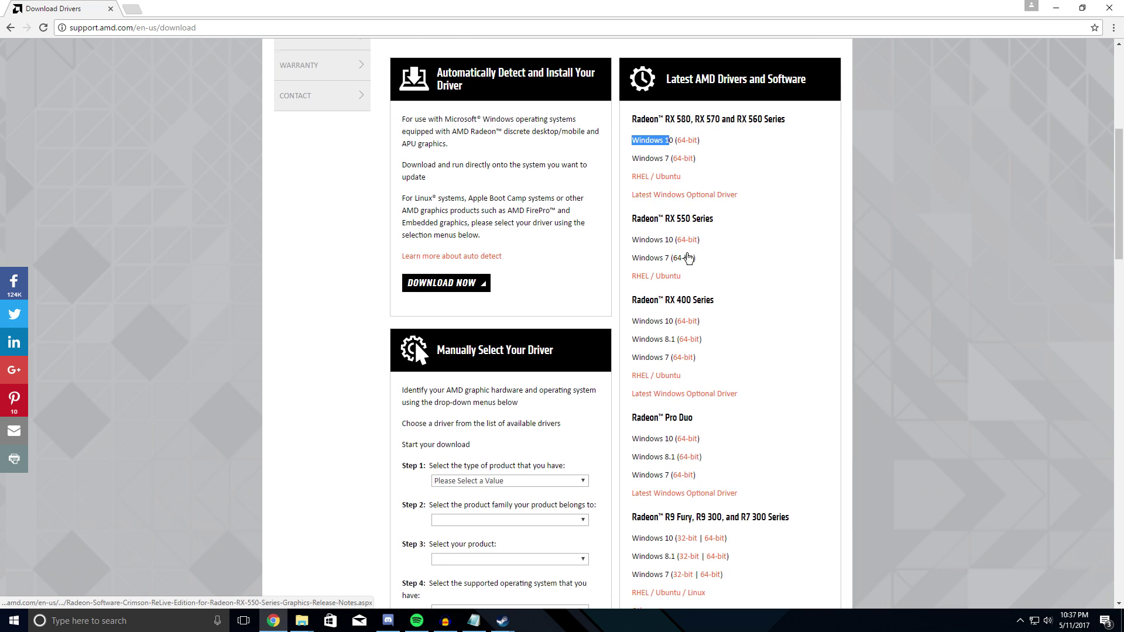
pyautogui.scroll(1, 687, 258)
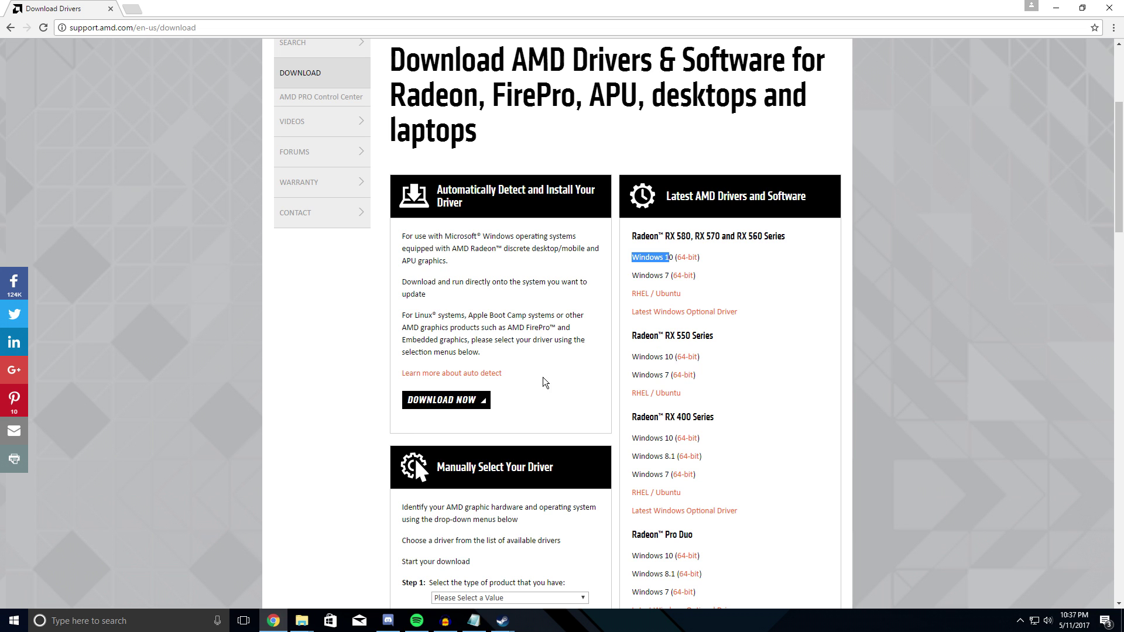
pyautogui.scroll(-4, 549, 417)
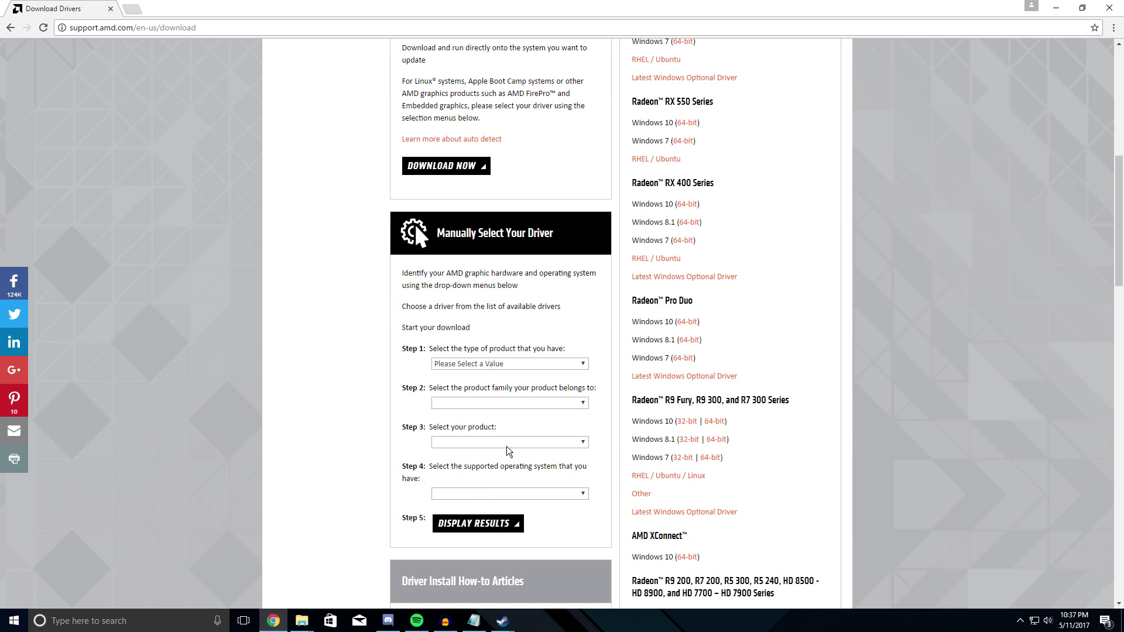
pyautogui.scroll(8, 455, 445)
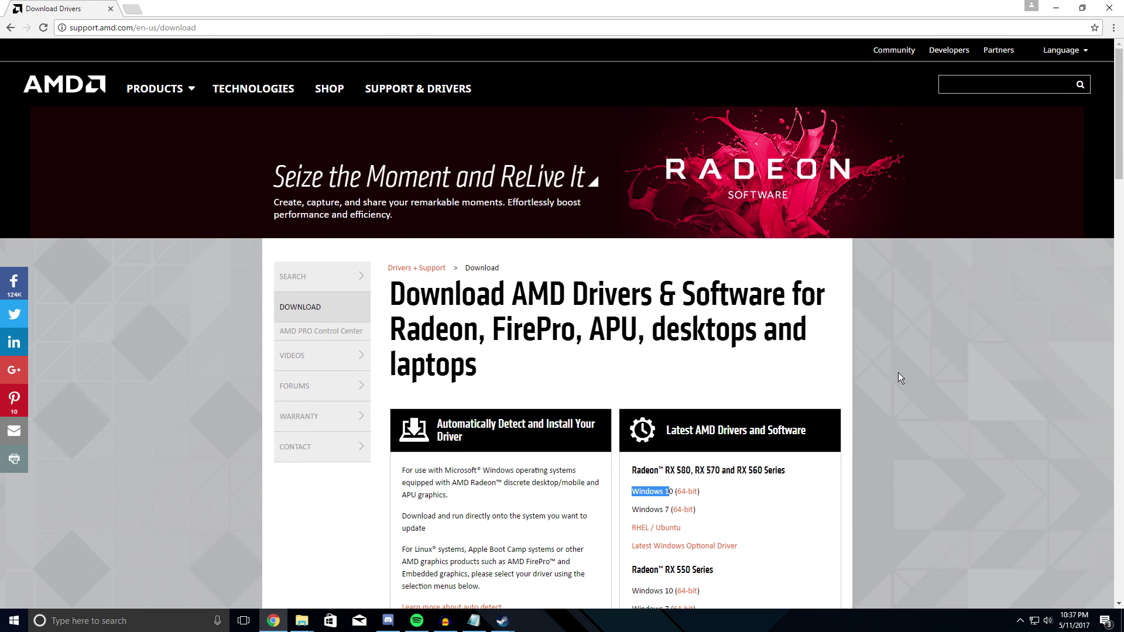
pyautogui.scroll(-2, 895, 370)
pyautogui.scroll(2, 890, 364)
pyautogui.click(1003, 364)
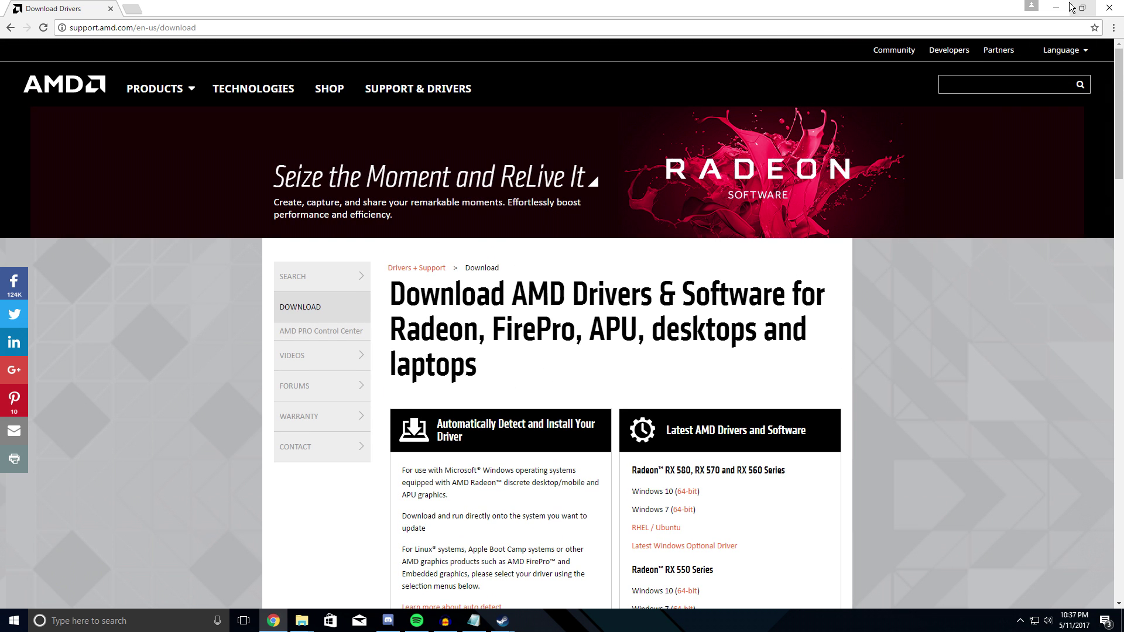
# - Reopen Chrome, minimize it, and select the Unpark-CPU-App archive on the desktop
pyautogui.click(1108, 10)
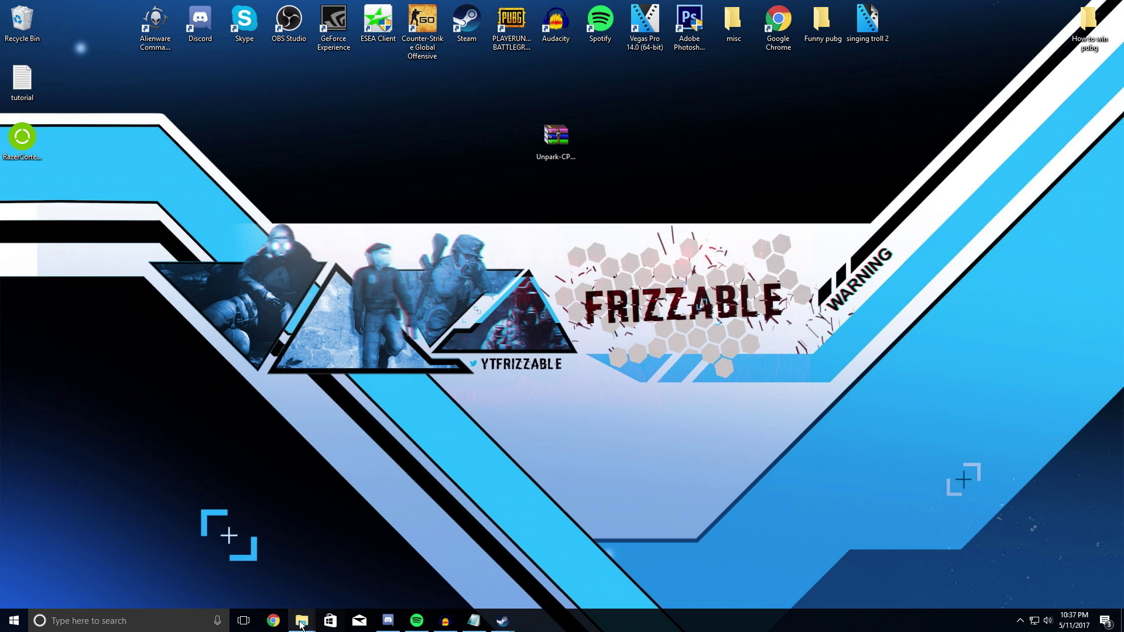
pyautogui.click(273, 621)
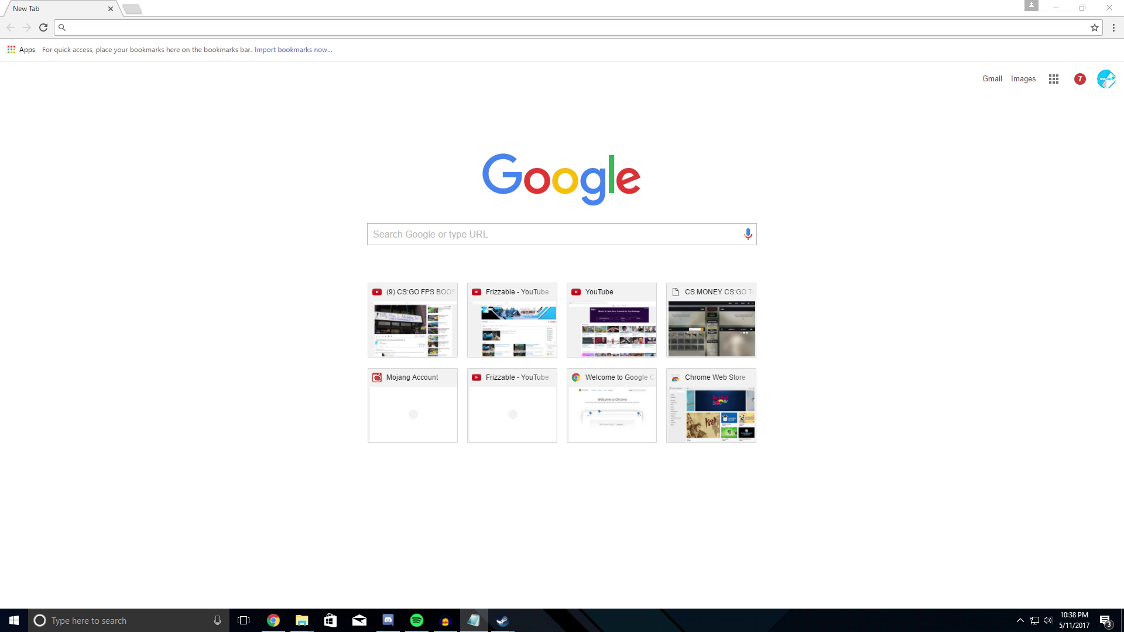
pyautogui.click(1056, 8)
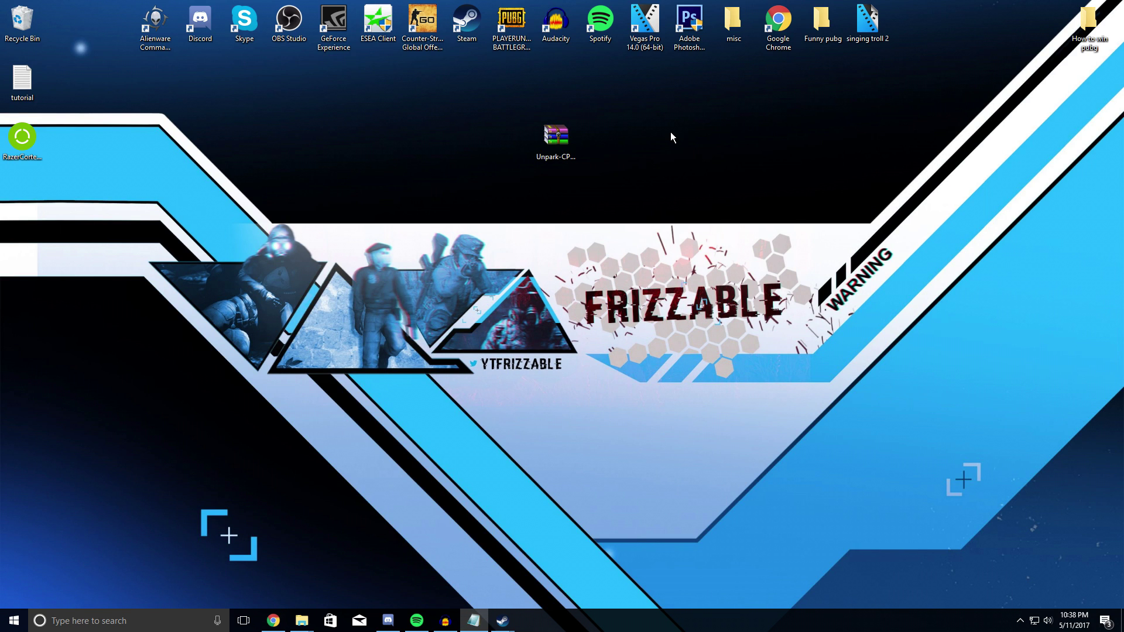
pyautogui.moveTo(516, 105); pyautogui.dragTo(665, 163)
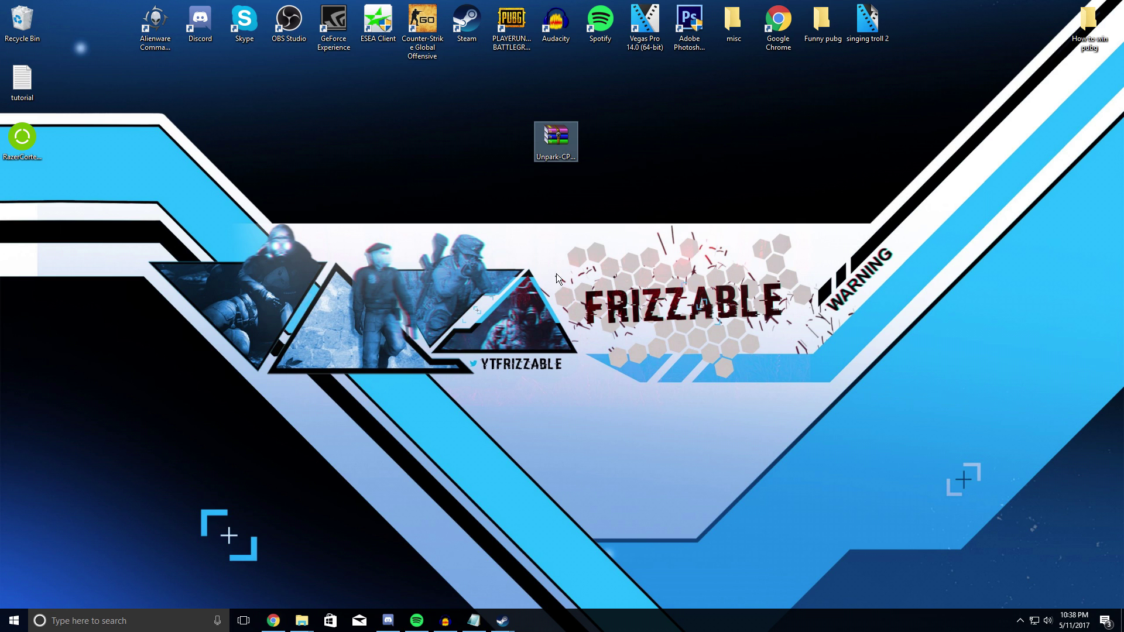
# - Open the Unpark-CPU-App archive in WinRAR and launch UnparkCPU.exe as administrator
pyautogui.click(566, 147)
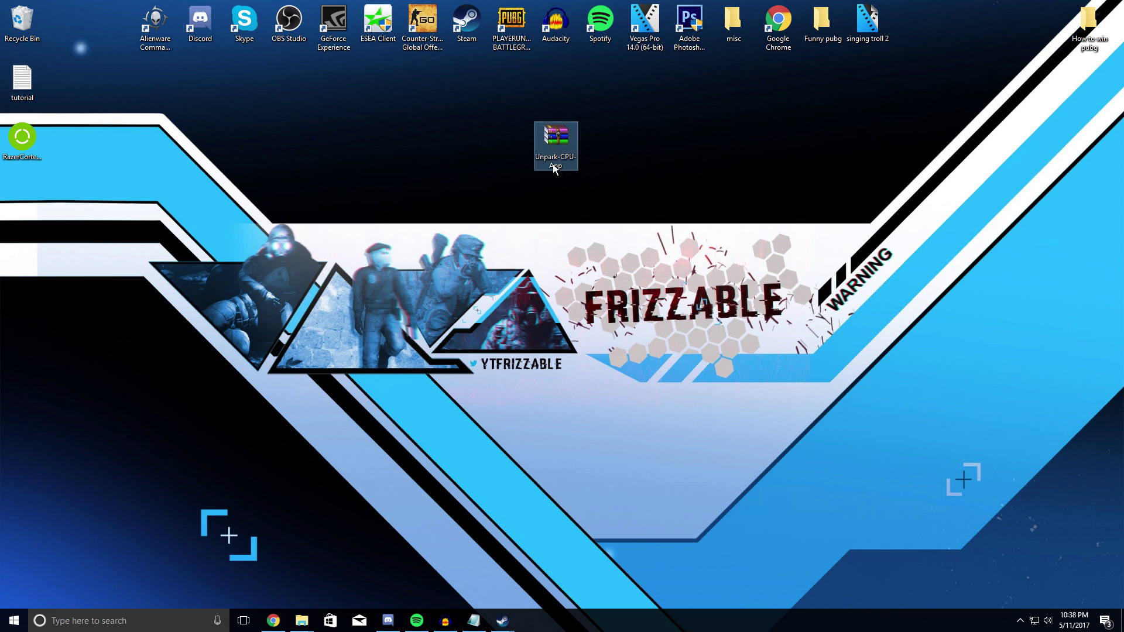
pyautogui.doubleClick(557, 136)
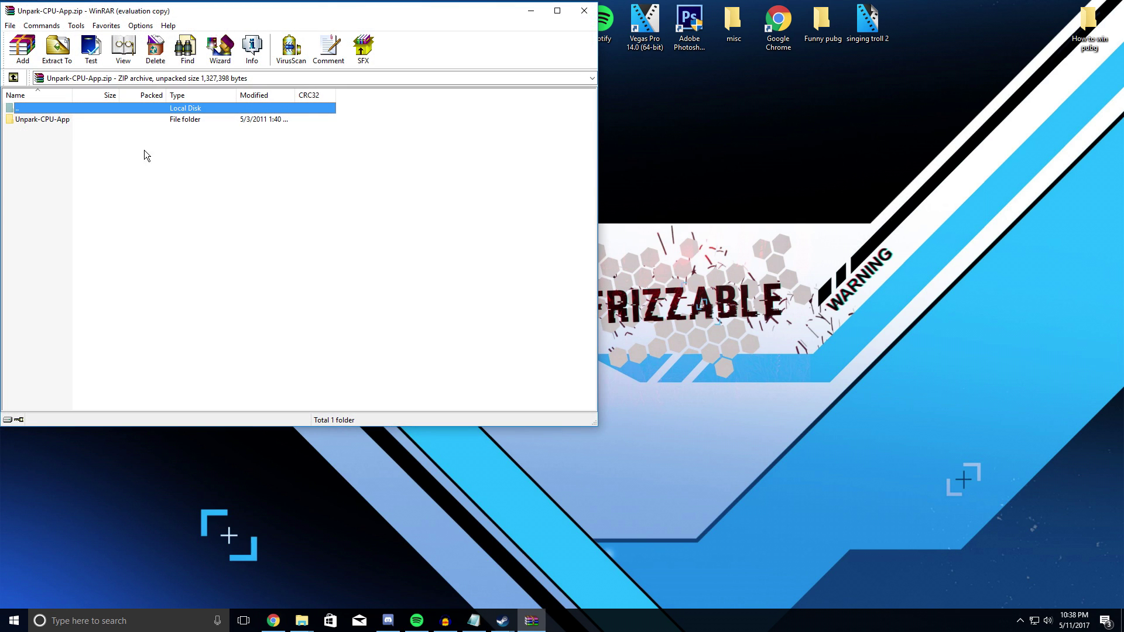
pyautogui.doubleClick(60, 122)
pyautogui.click(65, 143)
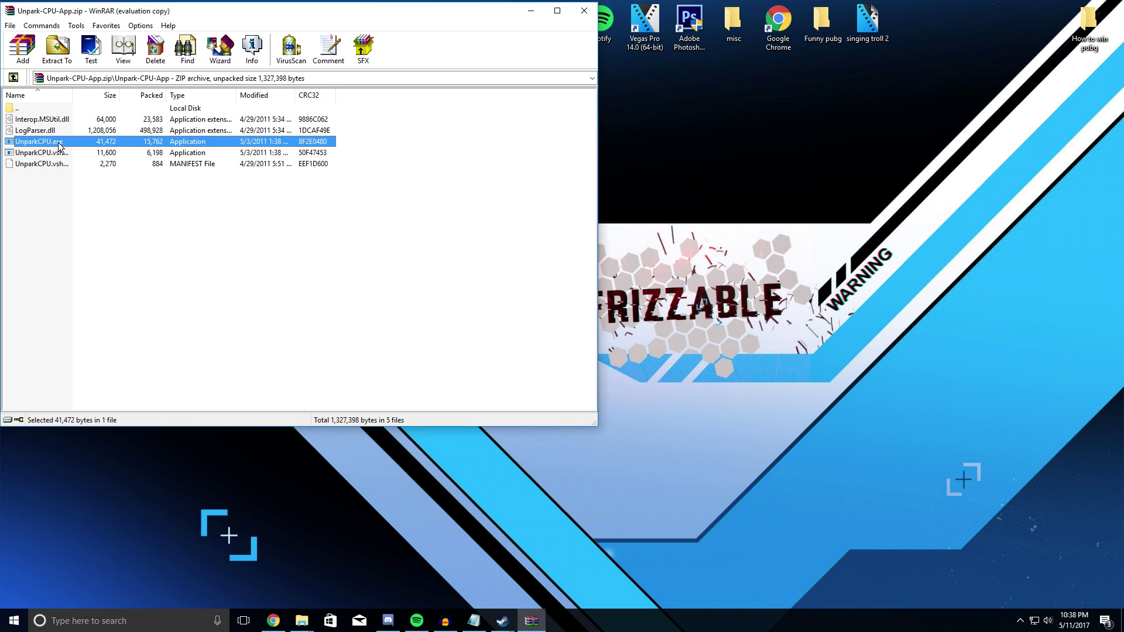
pyautogui.doubleClick(59, 145)
pyautogui.click(502, 396)
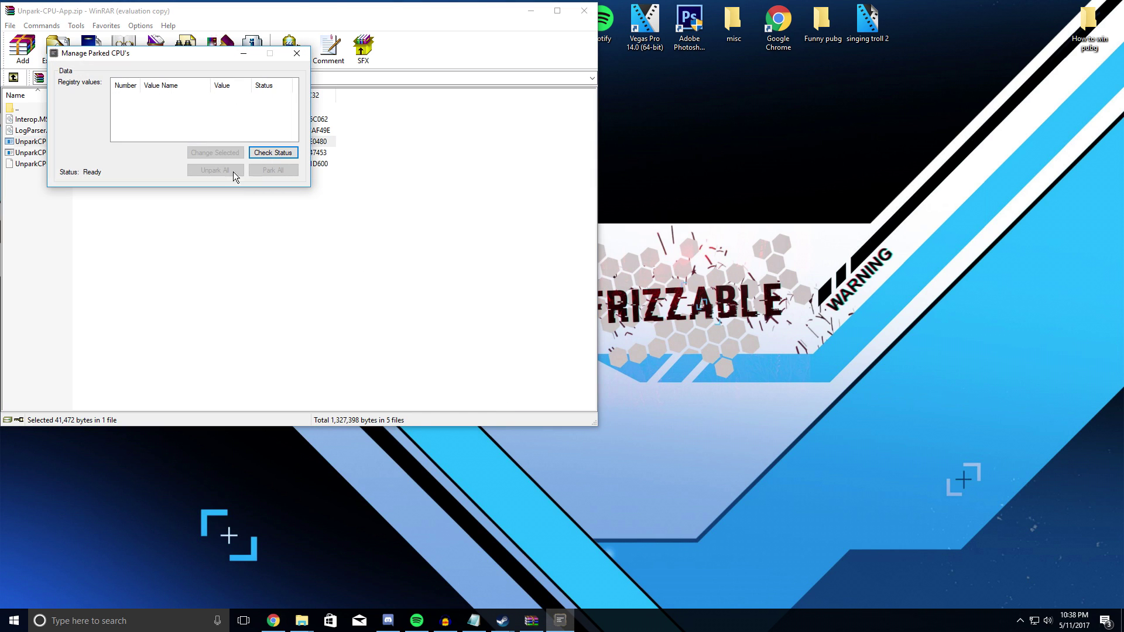
# - Check parked-core status, unpark all CPU cores, and close UnparkCPU
pyautogui.moveTo(200, 57); pyautogui.dragTo(484, 176)
pyautogui.click(560, 273)
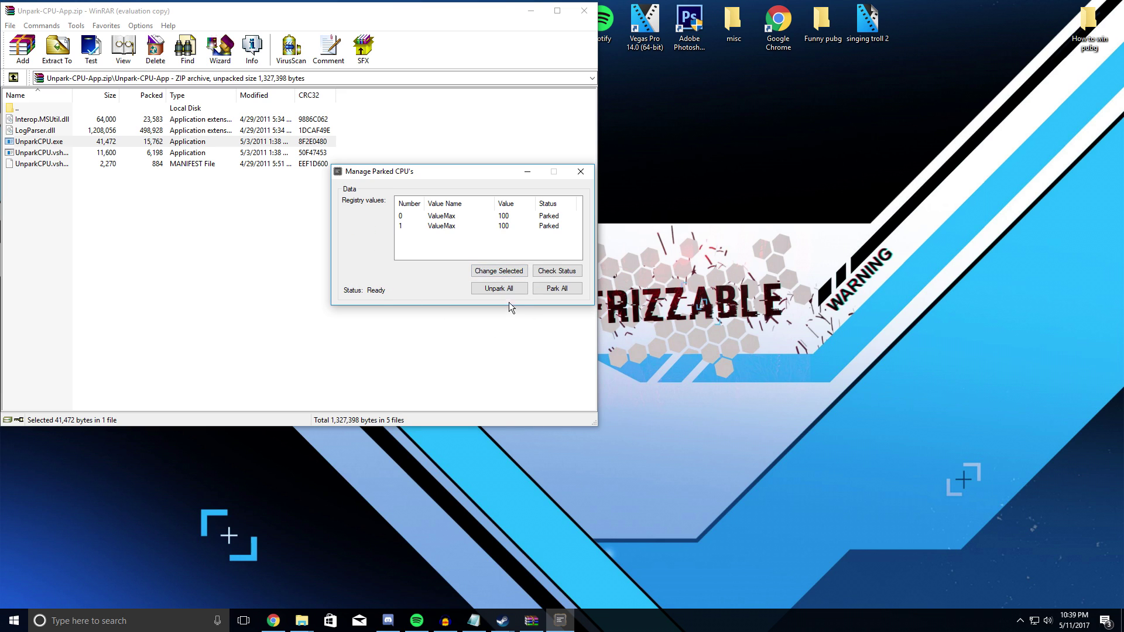
pyautogui.click(494, 288)
pyautogui.click(582, 171)
# - Close WinRAR and run %temp% from the Run dialog to open the Temp folder
pyautogui.click(583, 11)
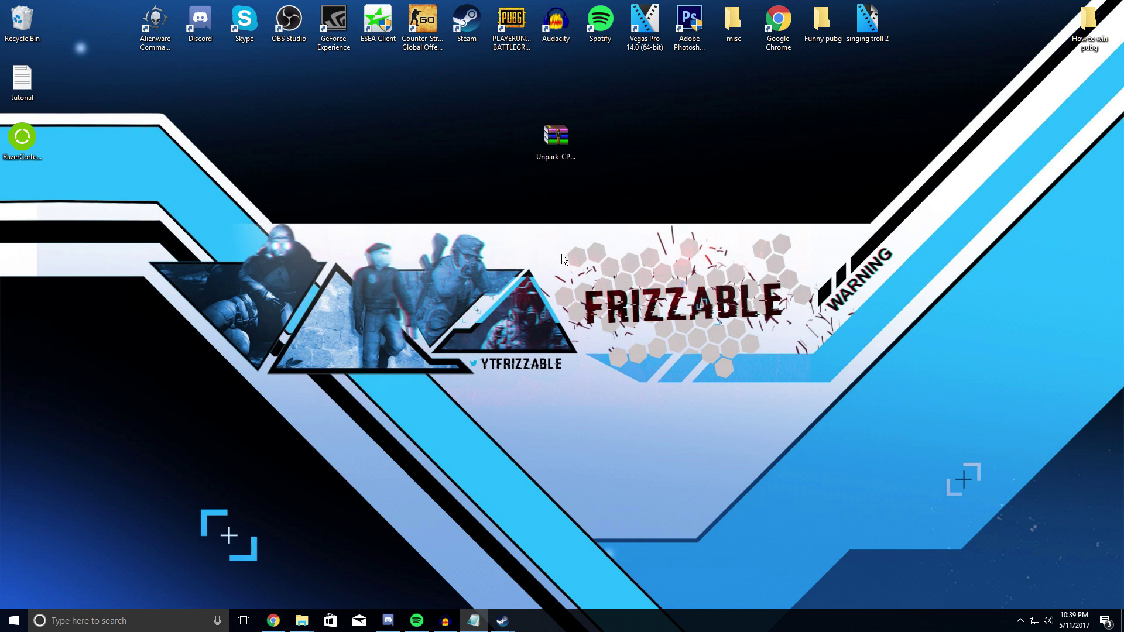
pyautogui.moveTo(516, 106); pyautogui.dragTo(595, 183)
pyautogui.click(445, 134)
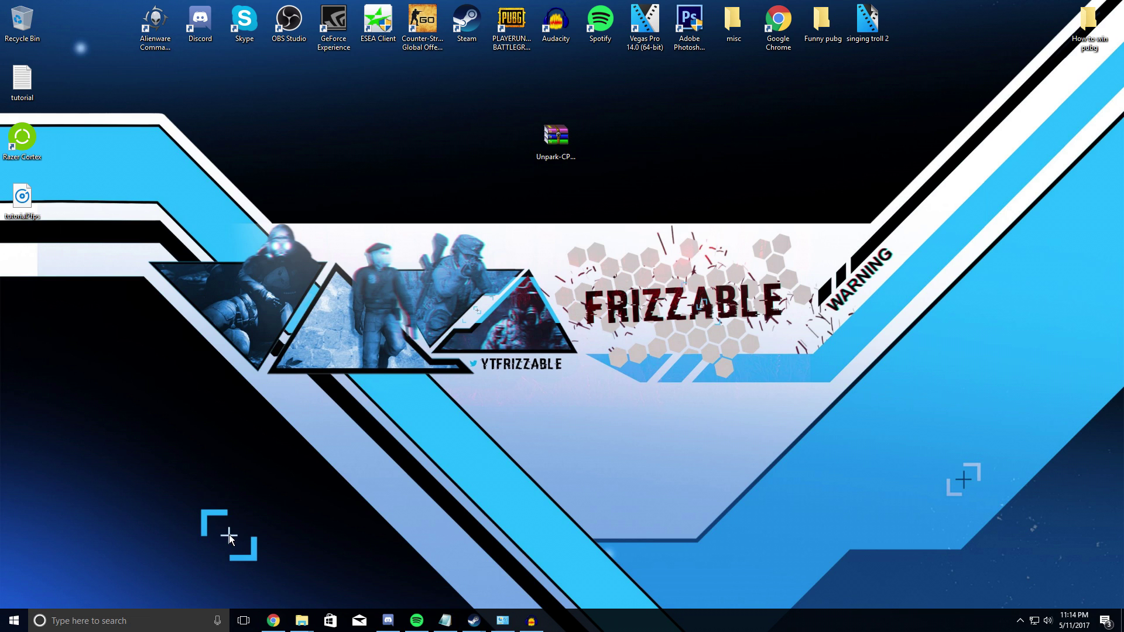
pyautogui.click(129, 621)
pyautogui.click(289, 536)
pyautogui.rightClick(14, 621)
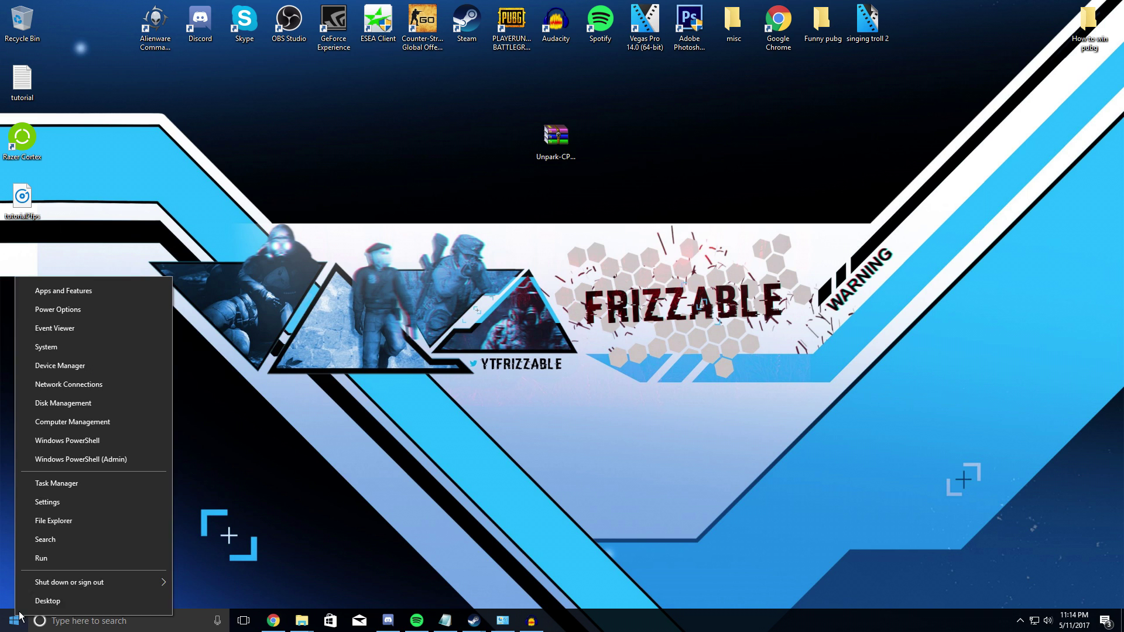
pyautogui.click(64, 556)
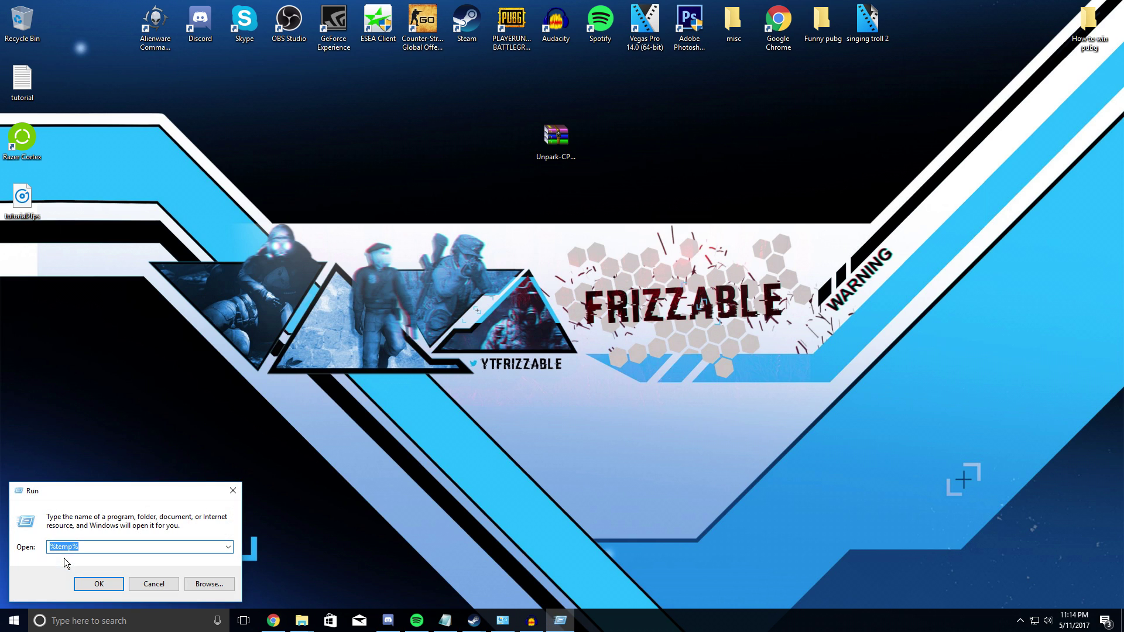
pyautogui.click(124, 546)
pyautogui.moveTo(106, 546); pyautogui.dragTo(50, 548)
pyautogui.click(104, 582)
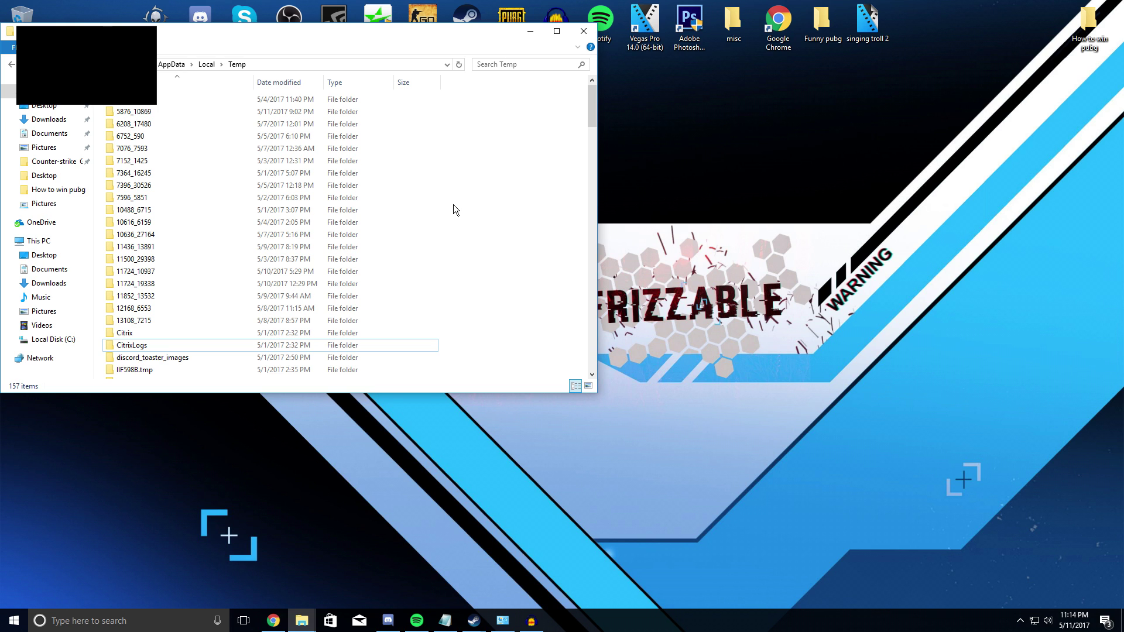
# - Close the Temp window and reopen it by running %temp% again
pyautogui.click(583, 30)
pyautogui.rightClick(15, 622)
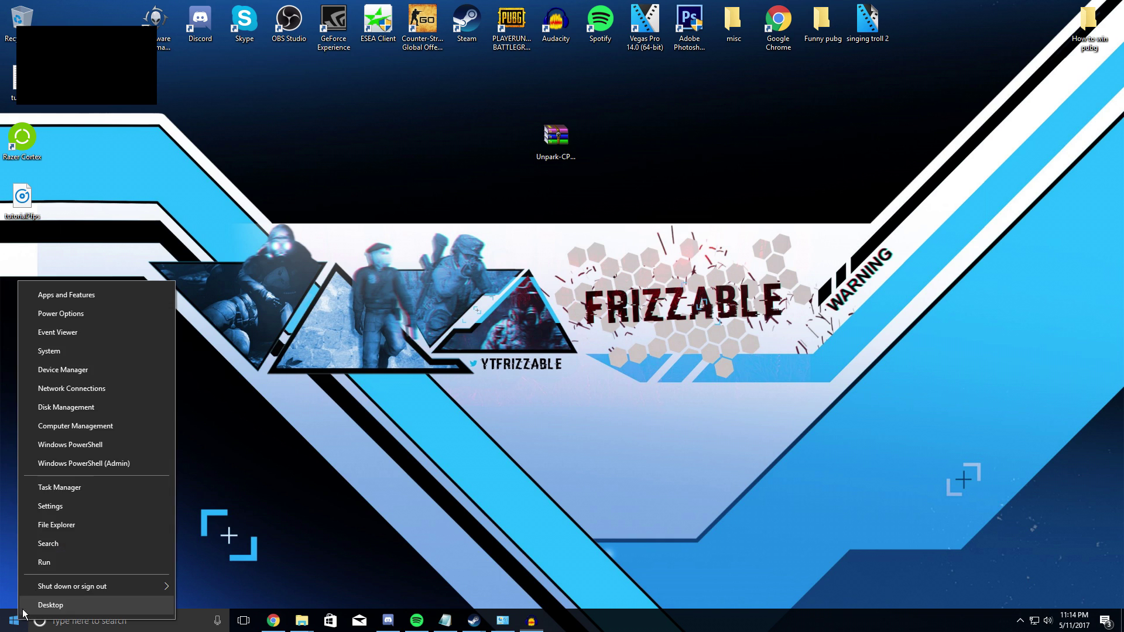
pyautogui.click(61, 556)
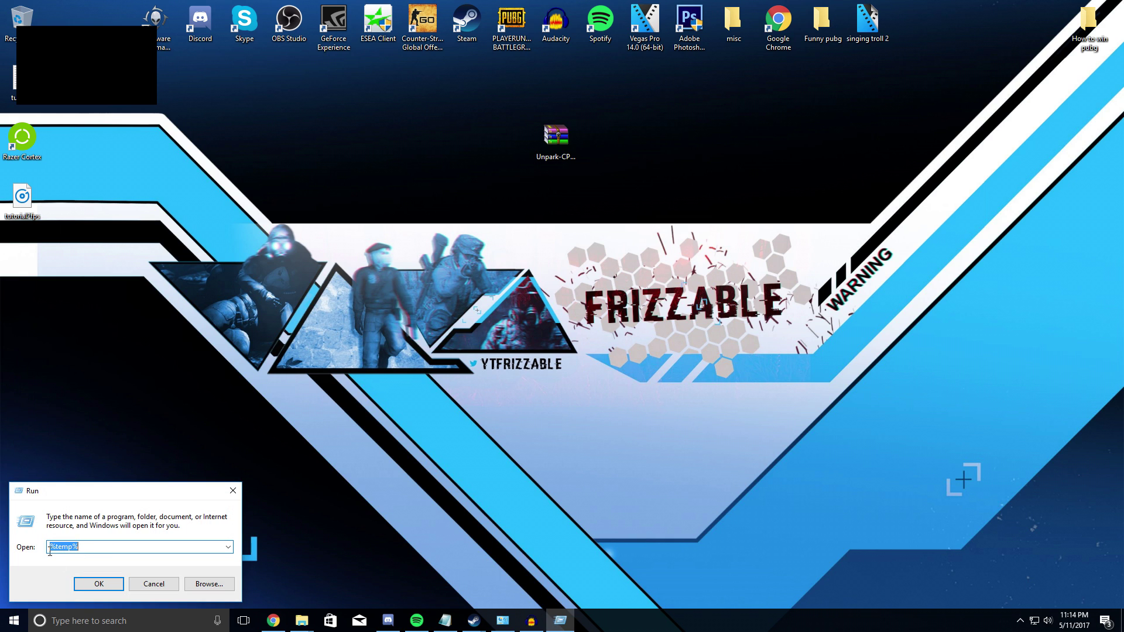
pyautogui.moveTo(50, 548); pyautogui.dragTo(83, 549)
pyautogui.click(98, 584)
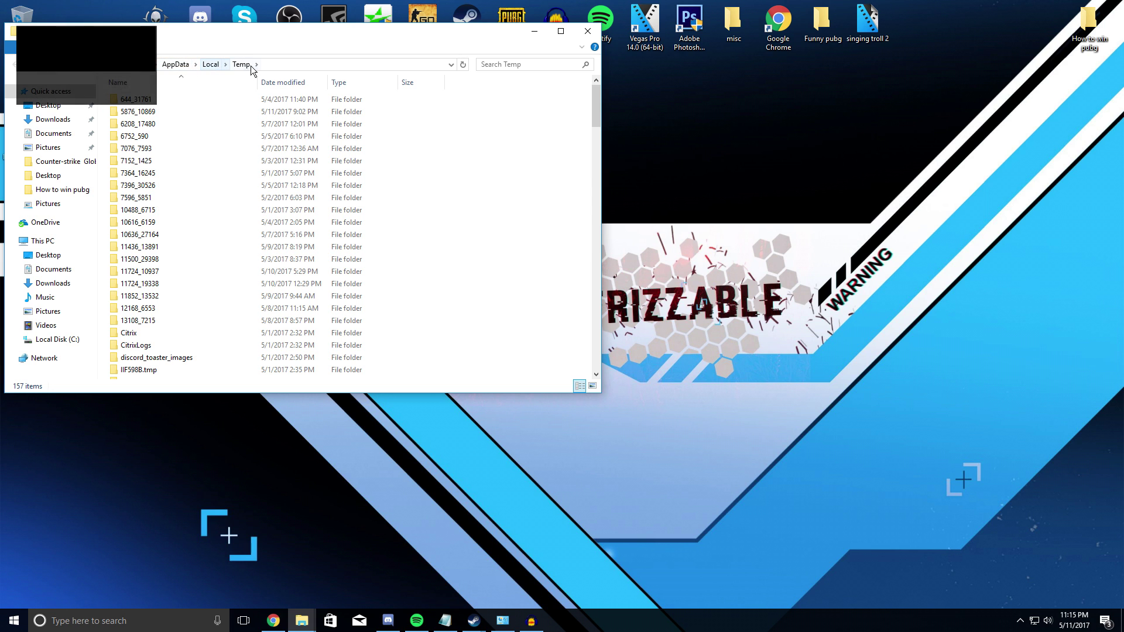
# - Select all files and folders in the Temp folder
pyautogui.scroll(-15, 234, 173)
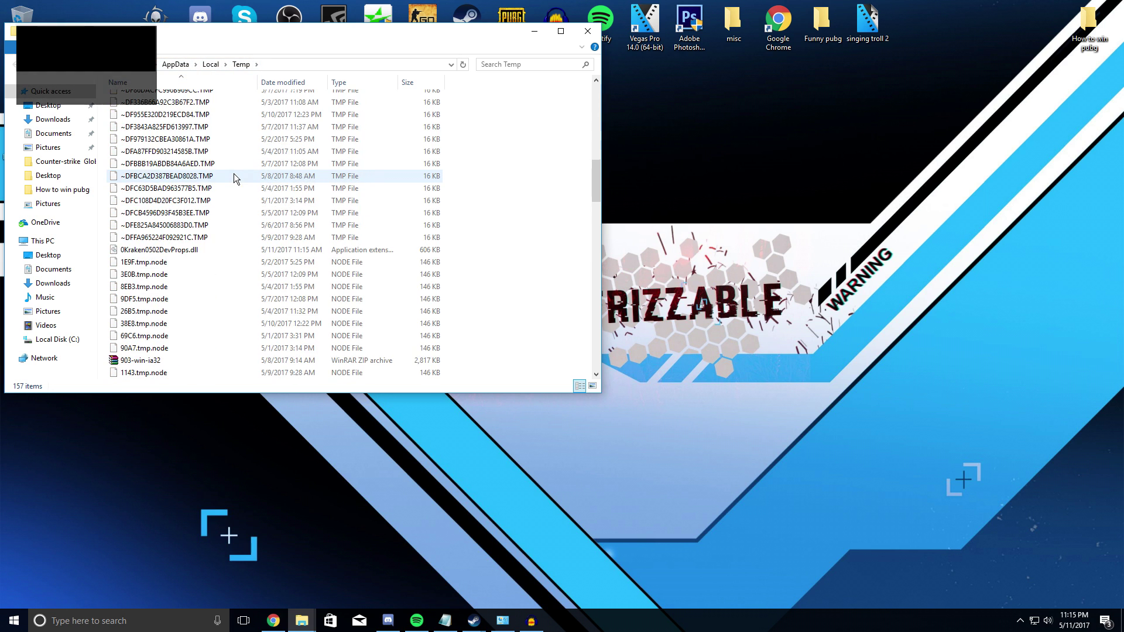
pyautogui.scroll(-10, 234, 173)
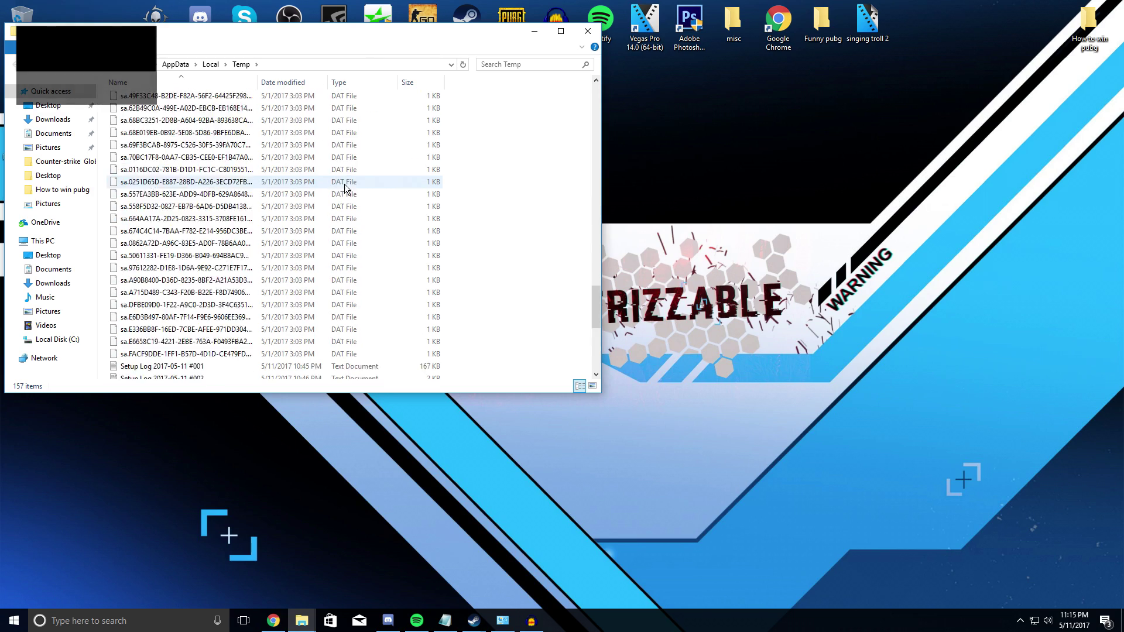
pyautogui.moveTo(597, 233); pyautogui.dragTo(588, 325)
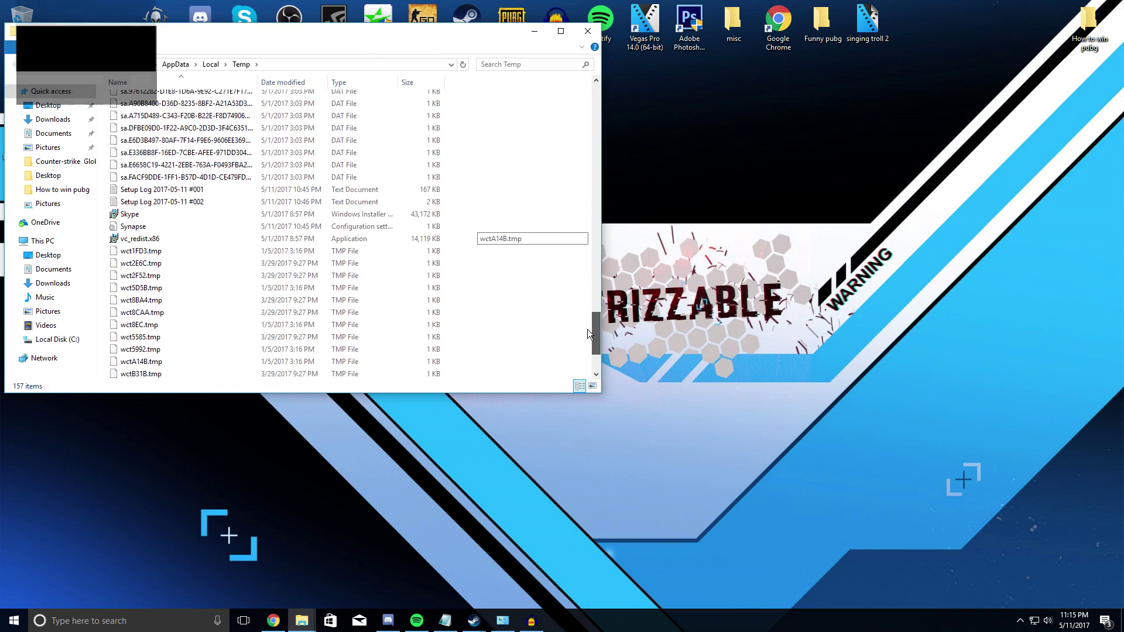
pyautogui.moveTo(588, 329); pyautogui.dragTo(220, 462)
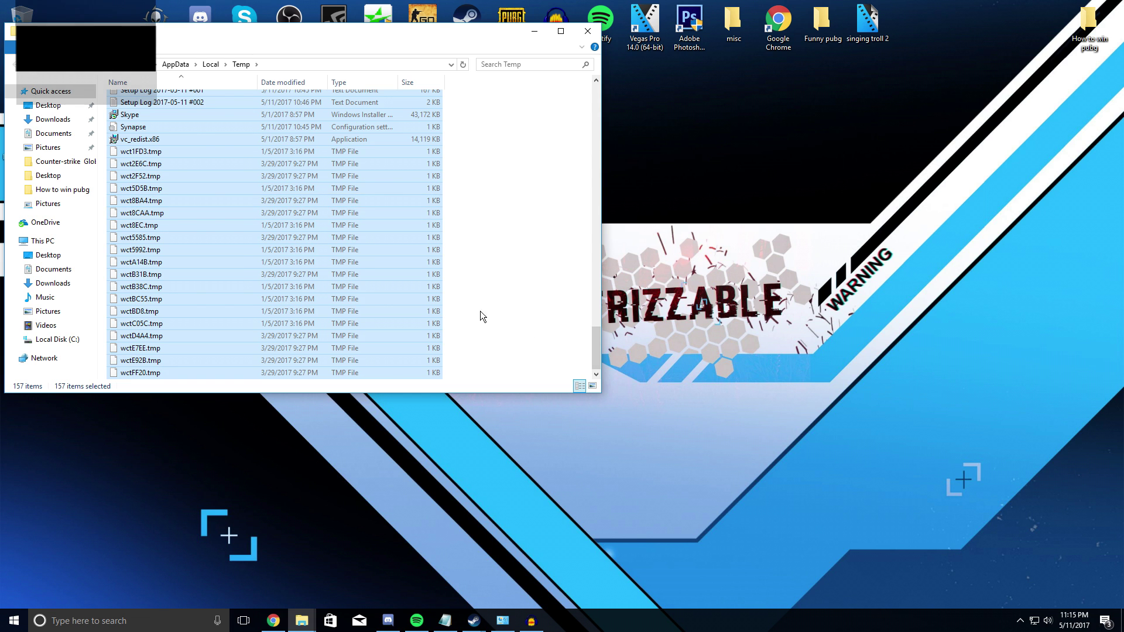
pyautogui.scroll(2, 476, 316)
pyautogui.scroll(20, 497, 314)
pyautogui.moveTo(597, 212); pyautogui.dragTo(601, 84)
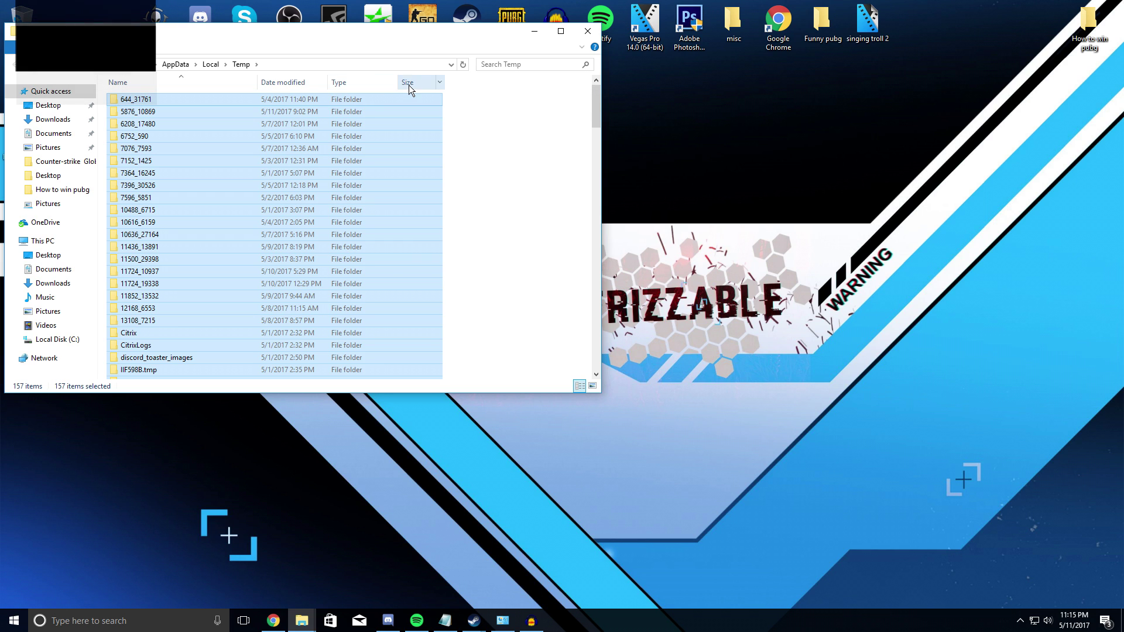
# - Delete the selection, granting permission and skipping all in-use items, leaving 10 items
pyautogui.press('Delete')
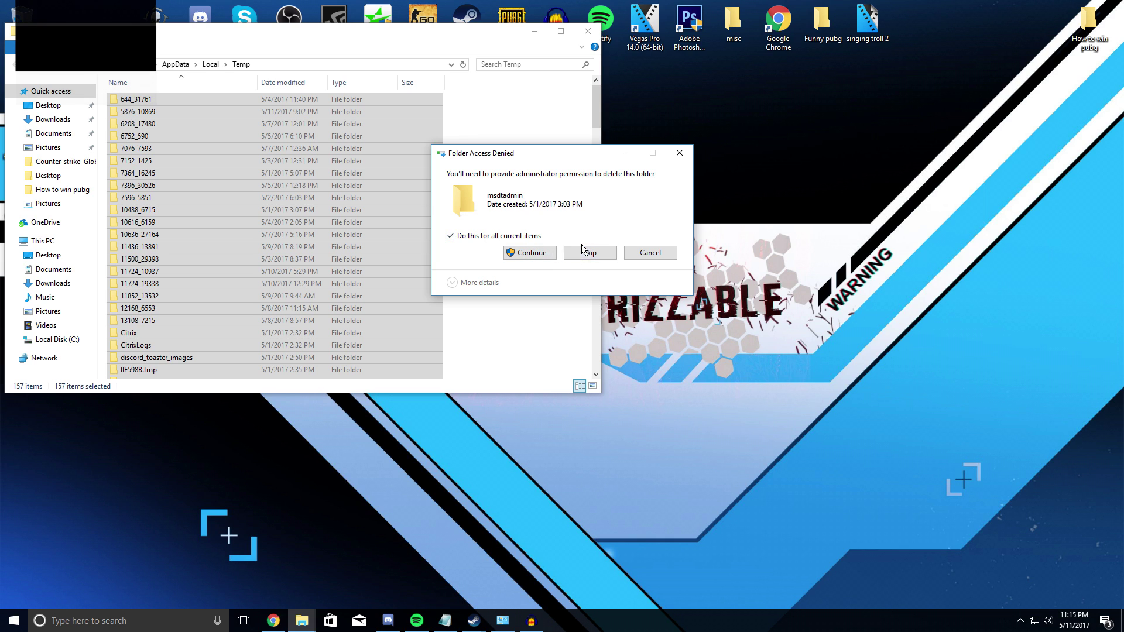
pyautogui.click(534, 256)
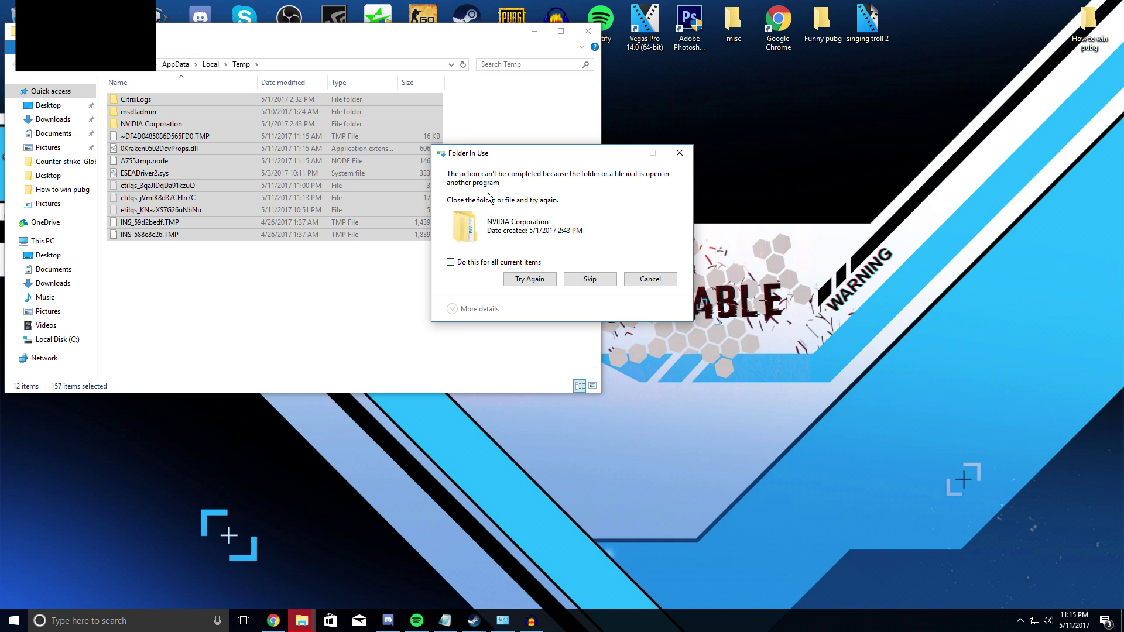
pyautogui.click(452, 263)
pyautogui.click(586, 281)
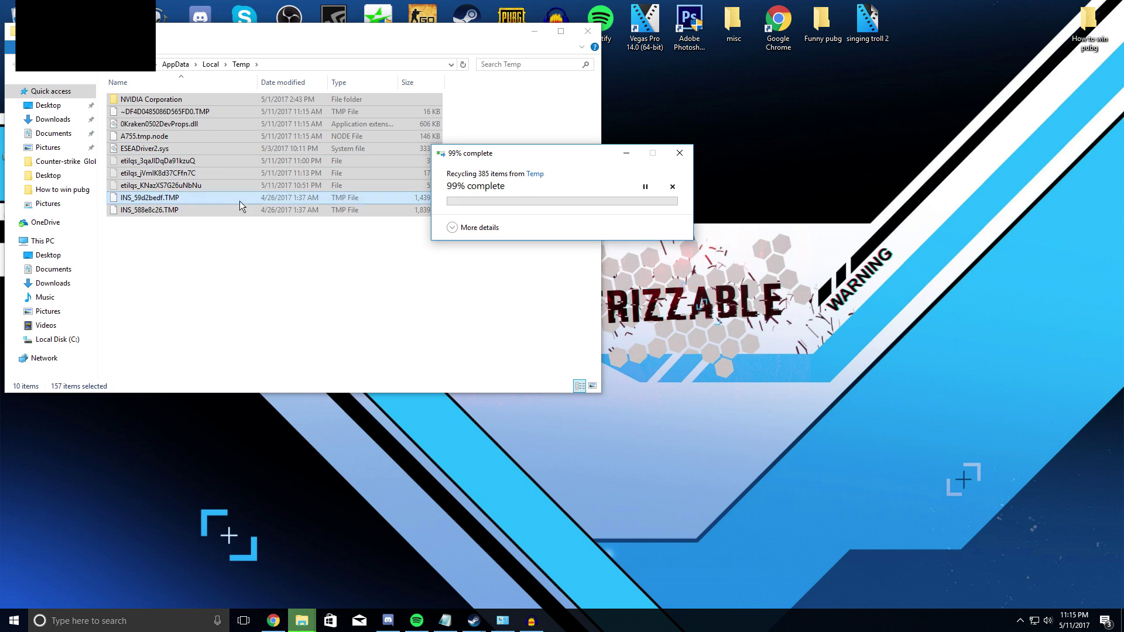
pyautogui.click(344, 229)
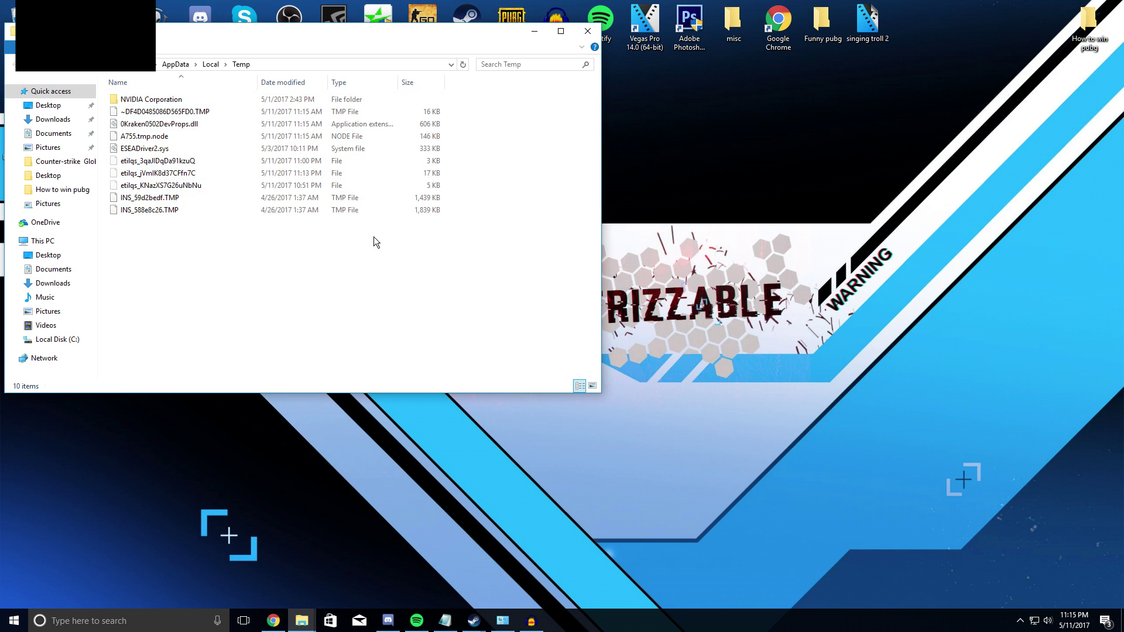
pyautogui.moveTo(452, 269); pyautogui.dragTo(329, 254)
# - Close the Temp window and open File Explorer at This PC with Win+E
pyautogui.click(588, 31)
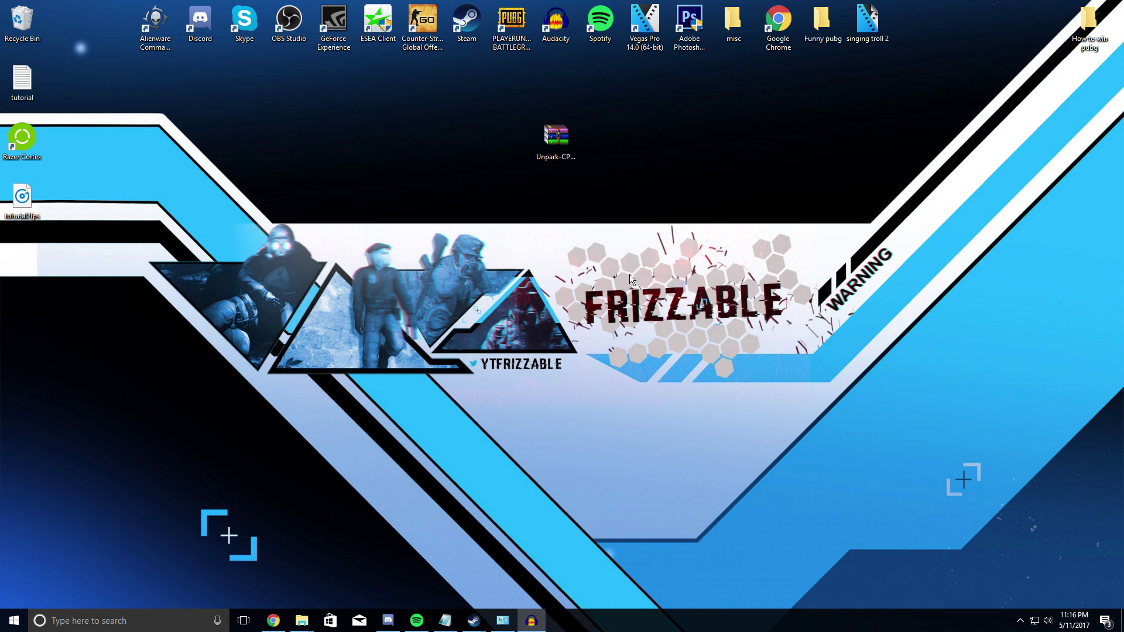
pyautogui.press('super+e')
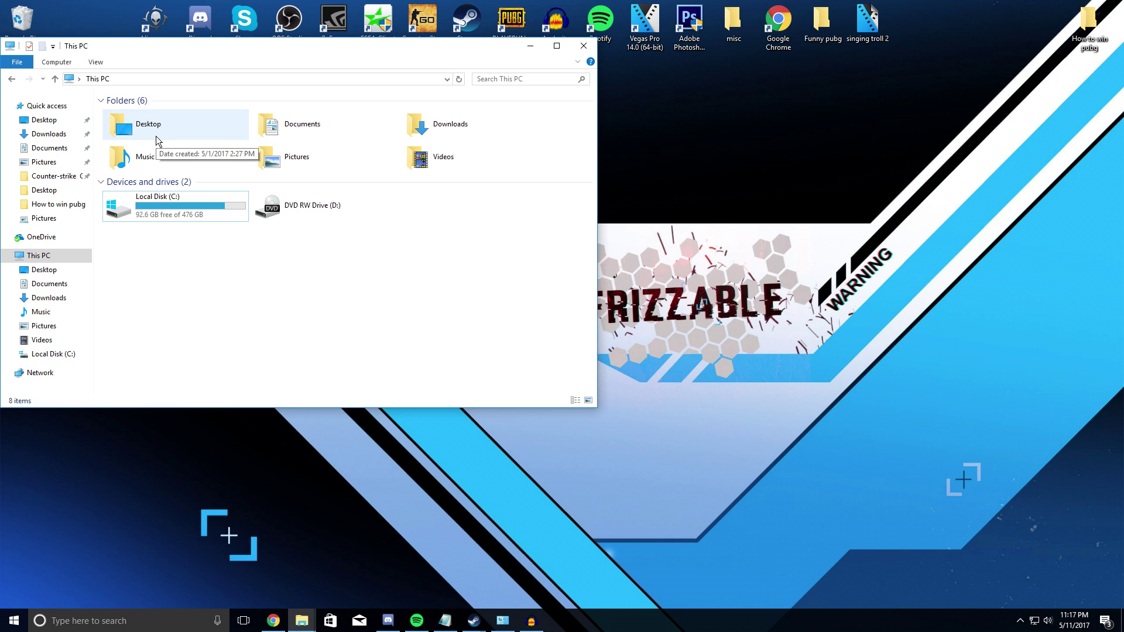
# - Browse Local Disk (C:) and the Videos folder, then close File Explorer
pyautogui.doubleClick(187, 206)
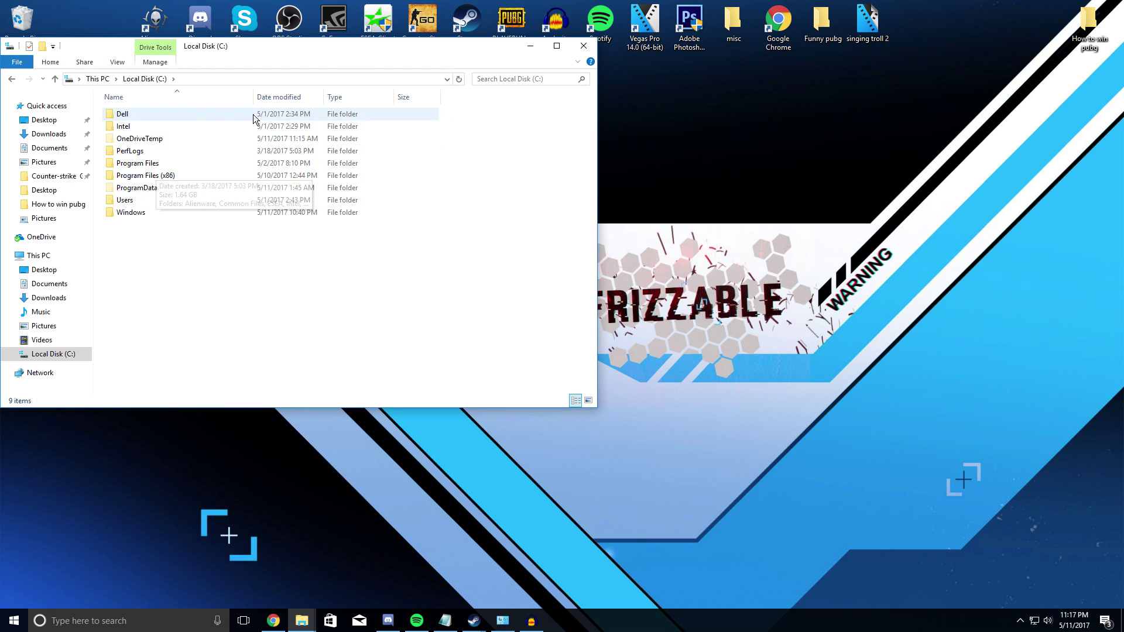
pyautogui.click(38, 255)
pyautogui.click(42, 340)
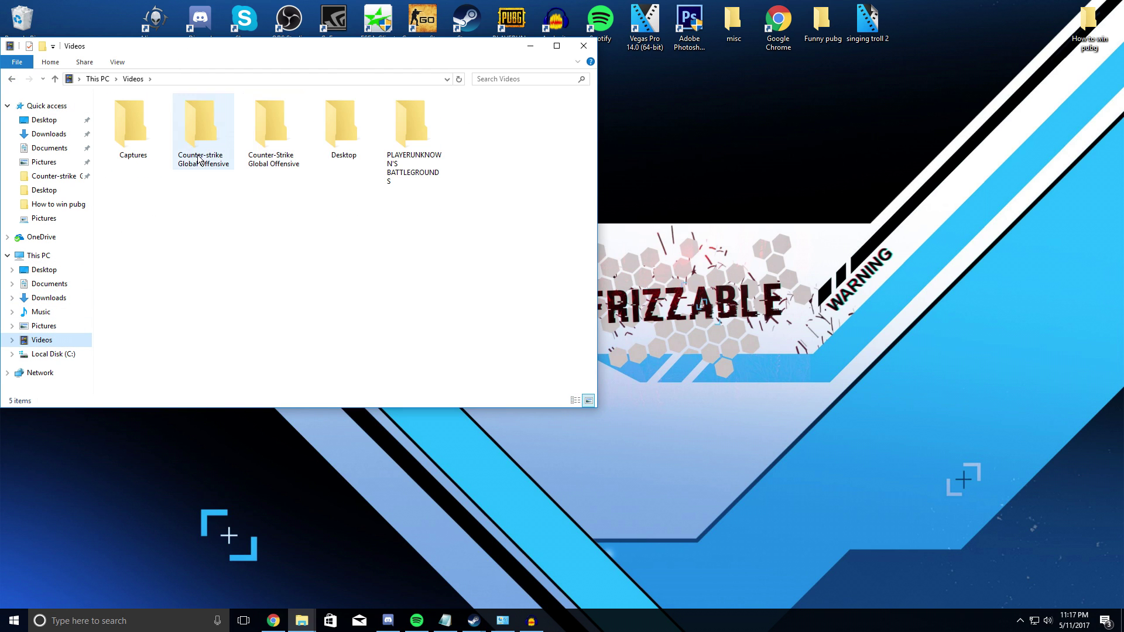
pyautogui.moveTo(534, 241); pyautogui.dragTo(502, 269)
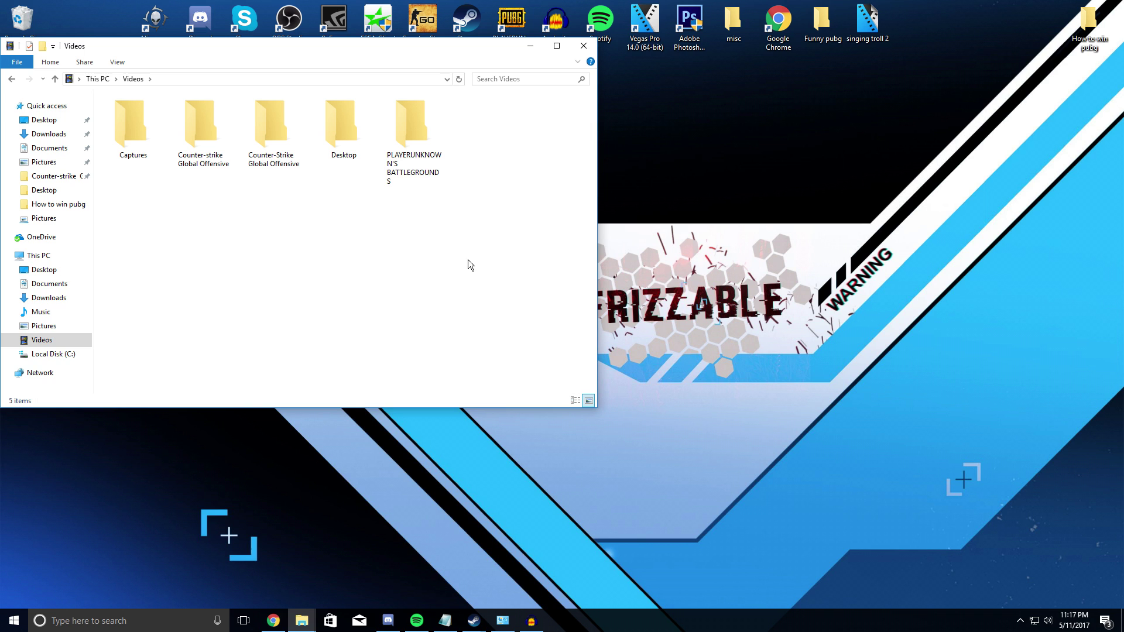
pyautogui.click(582, 46)
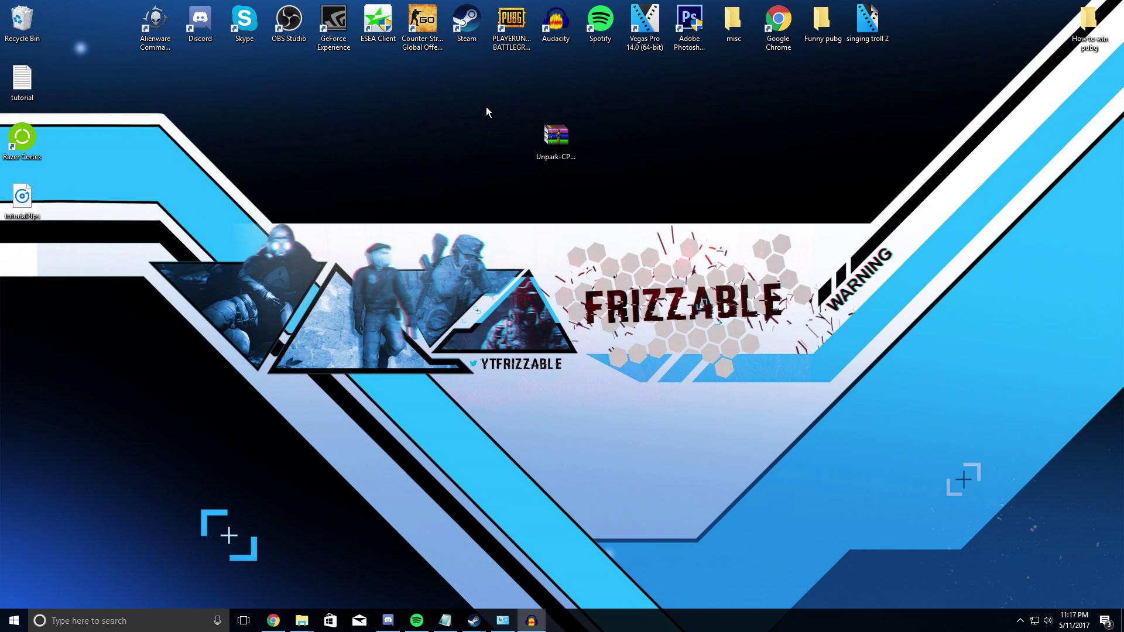